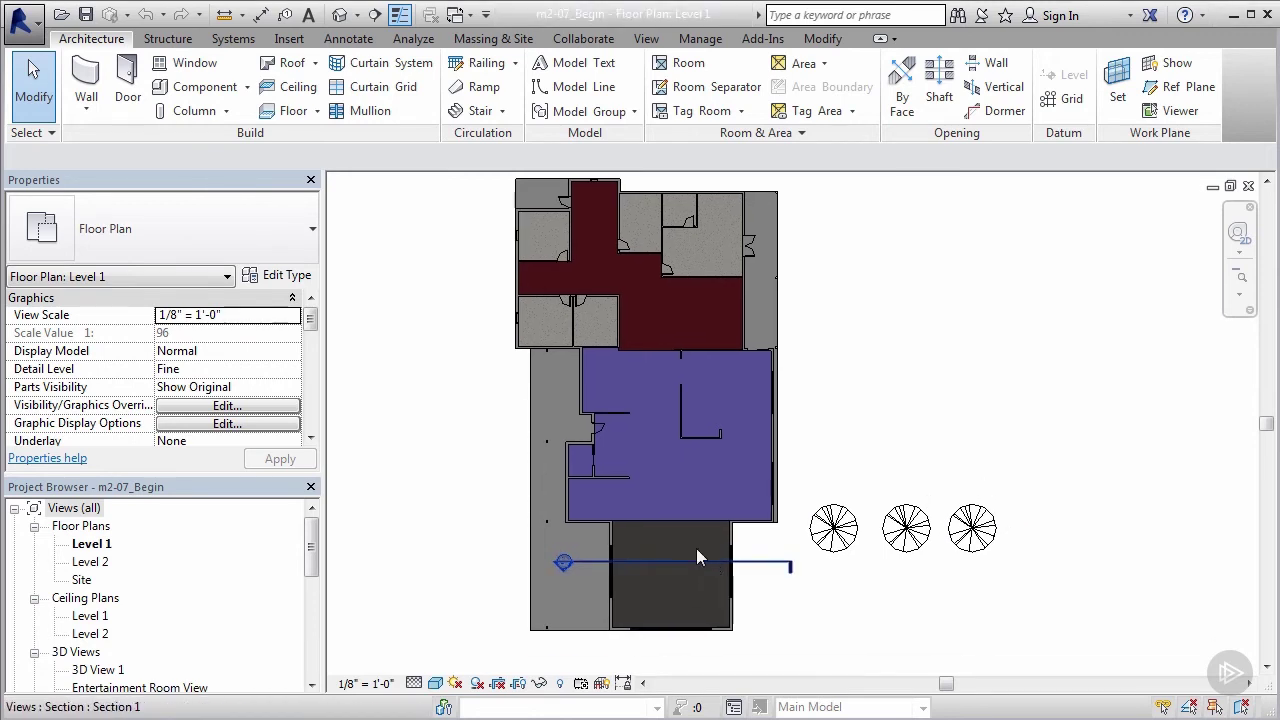
# Step: Select the ceramic tile and dark oak floors to inspect them, then clear the selection
pyautogui.scroll(2, 677, 514)
pyautogui.scroll(1, 705, 530)
pyautogui.click(711, 517)
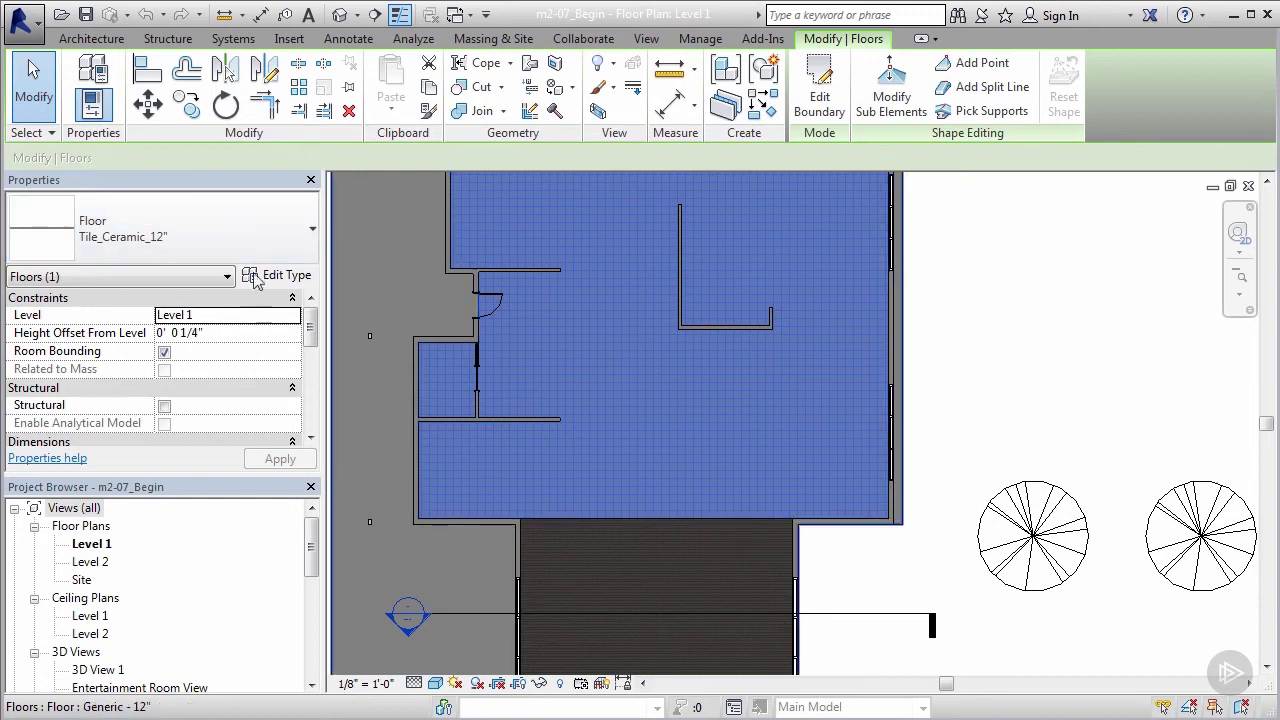
pyautogui.click(698, 575)
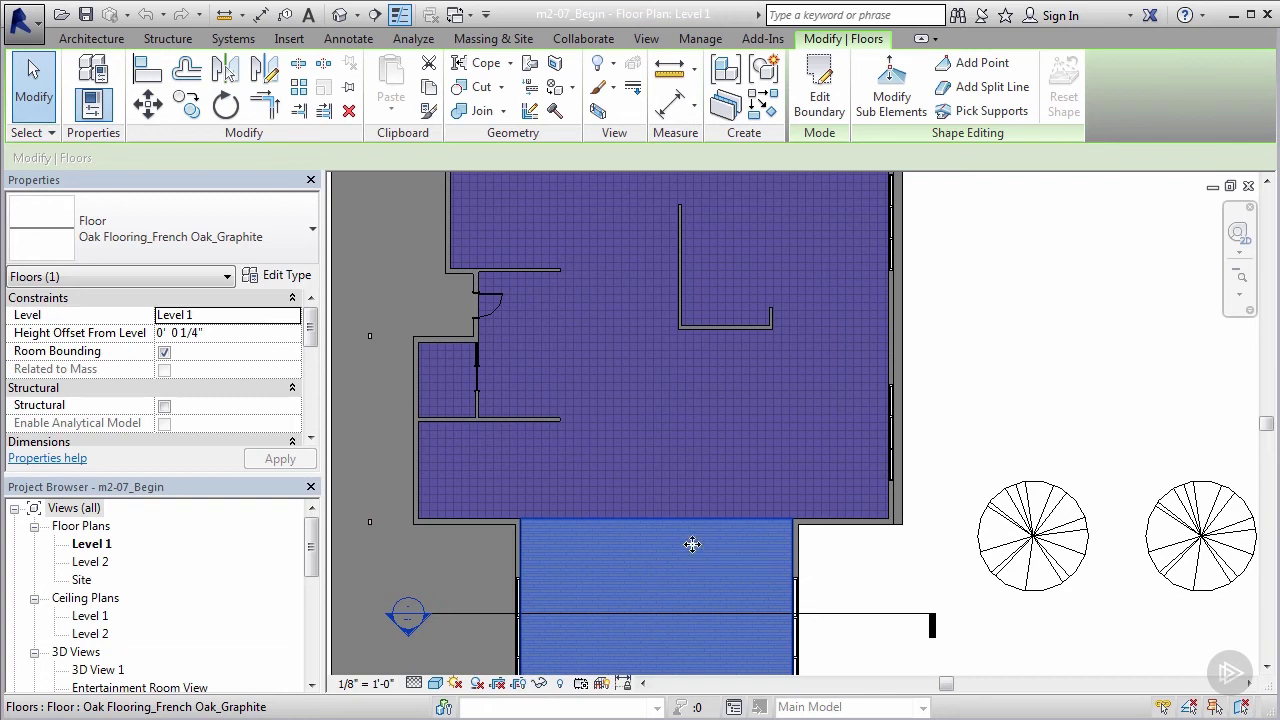
pyautogui.scroll(-1, 624, 577)
pyautogui.scroll(-1, 624, 577)
pyautogui.scroll(-1, 590, 300)
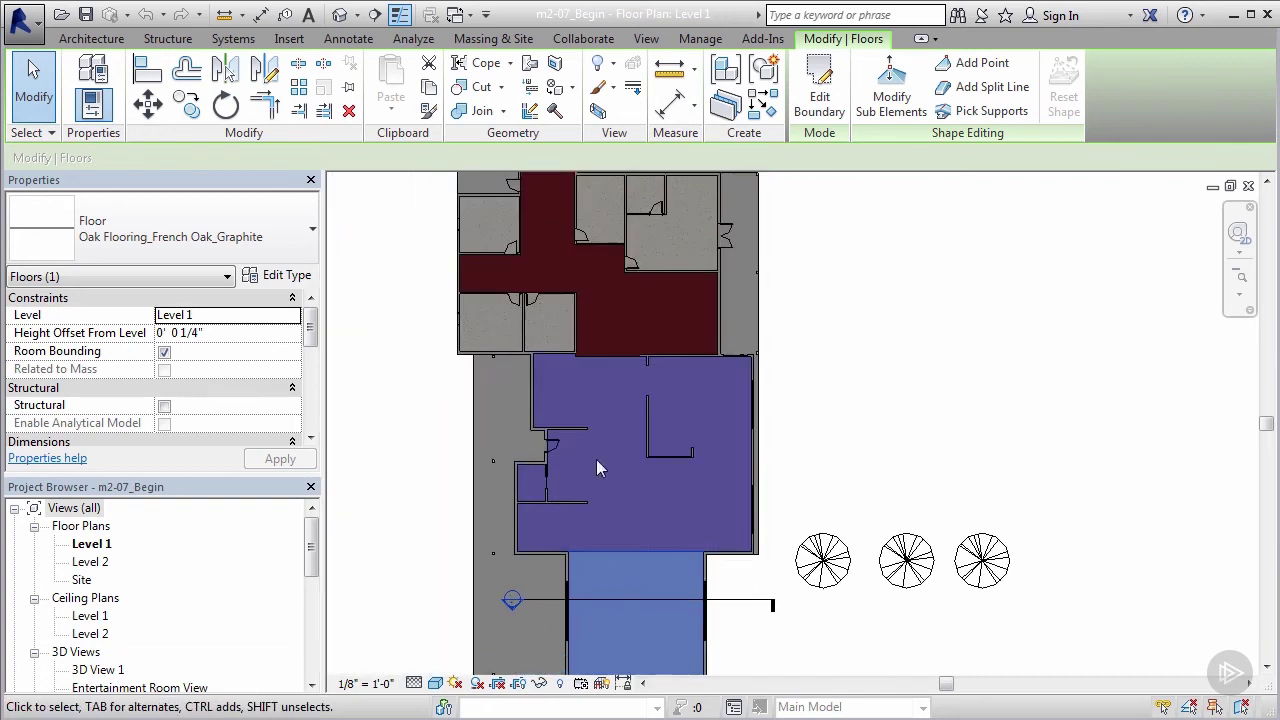
pyautogui.scroll(1, 559, 313)
pyautogui.press('Escape')
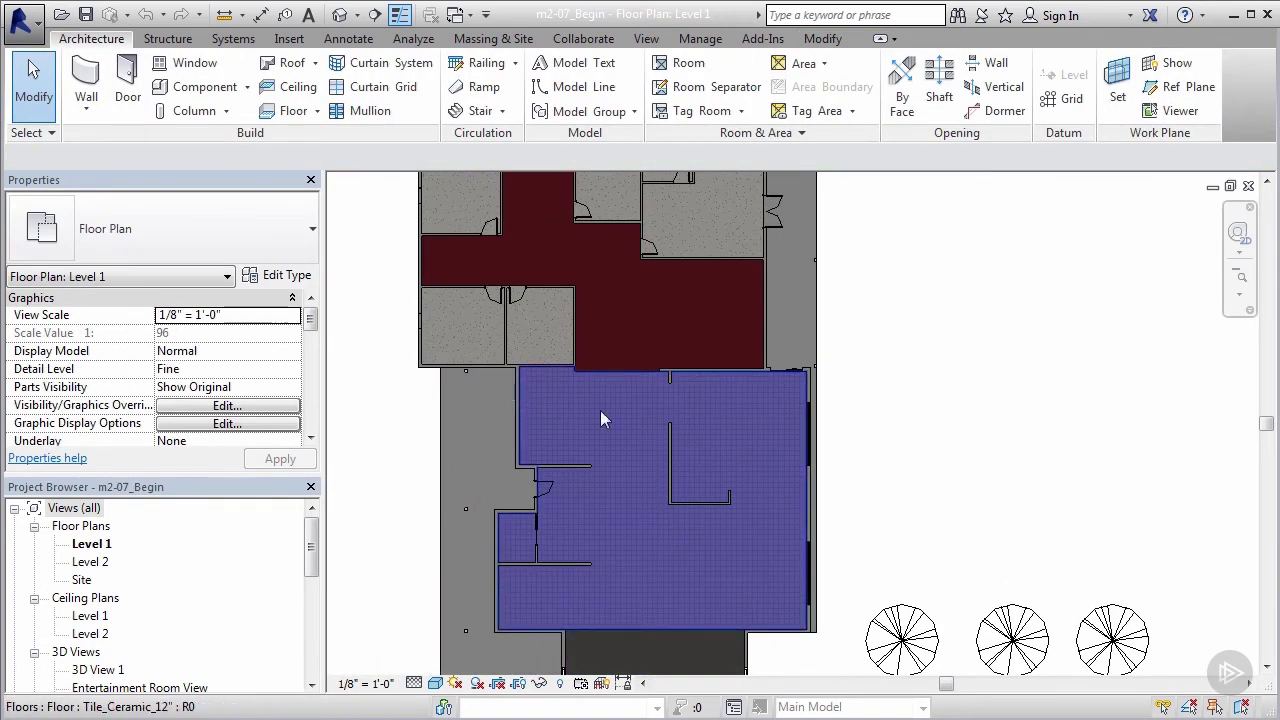
pyautogui.scroll(-1, 520, 420)
pyautogui.scroll(-1, 554, 298)
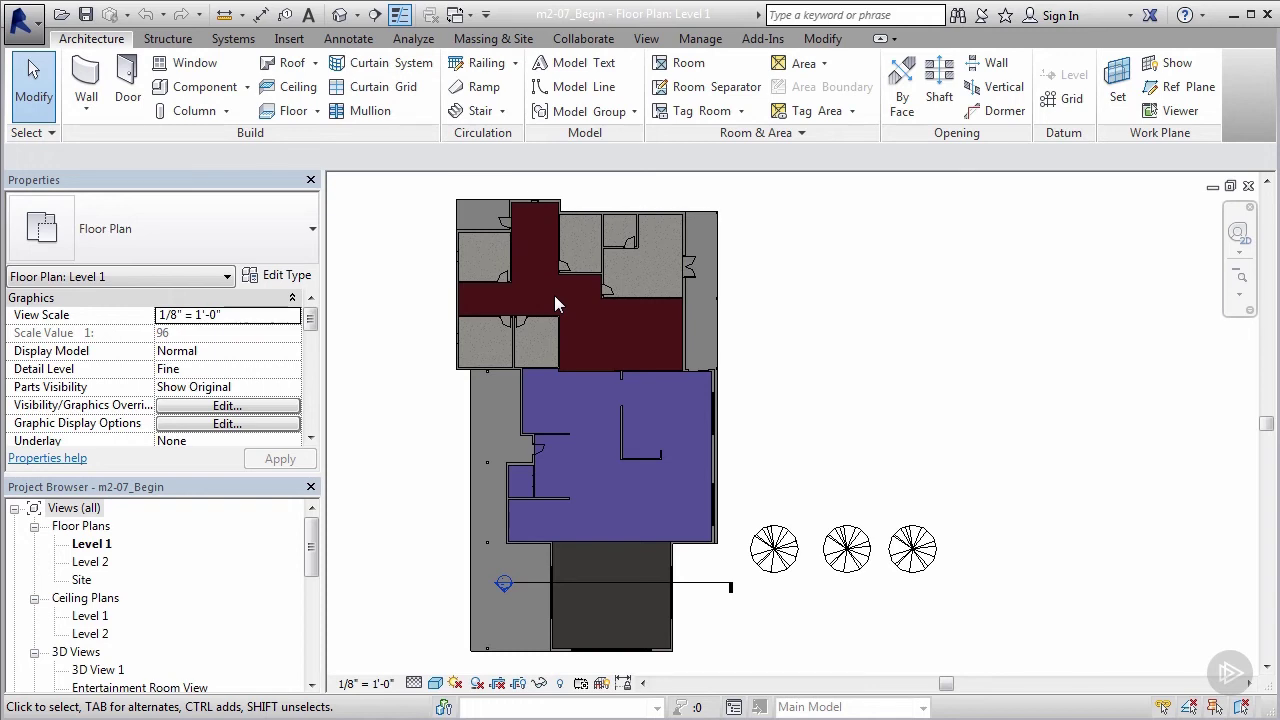
pyautogui.scroll(-1, 394, 309)
# Step: Zoom to fit and select the Oak Flooring_French Oak_Graphite floor, showing its 1054.37 SF area
pyautogui.press('z')
pyautogui.press('f')
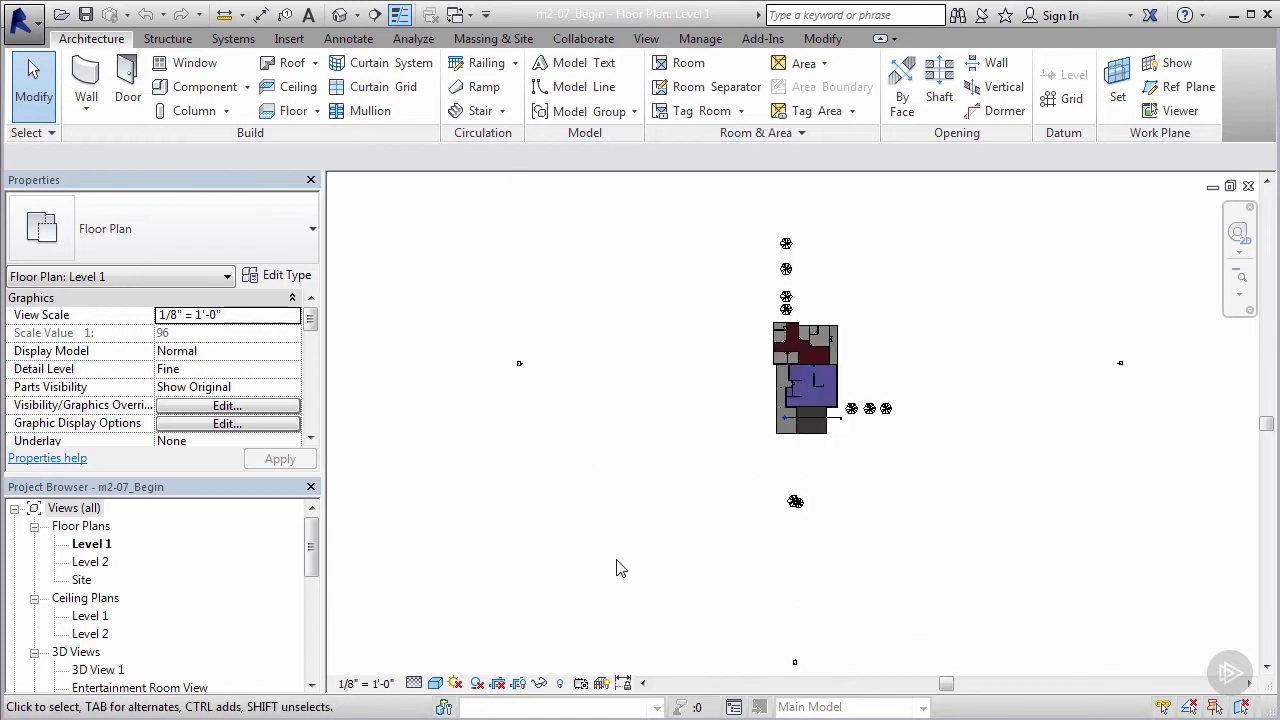
pyautogui.scroll(3, 785, 392)
pyautogui.moveTo(805, 420); pyautogui.dragTo(607, 426, button='middle')
pyautogui.scroll(4, 607, 426)
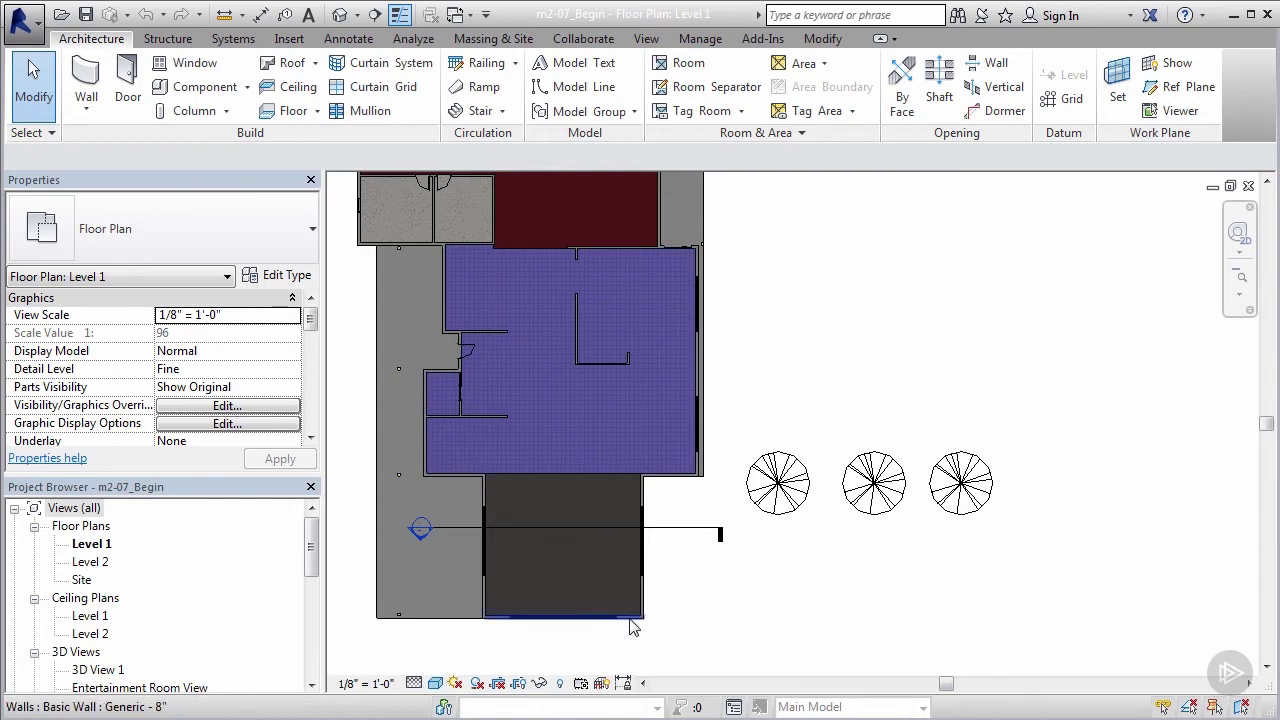
pyautogui.press('Tab')
pyautogui.press('Tab')
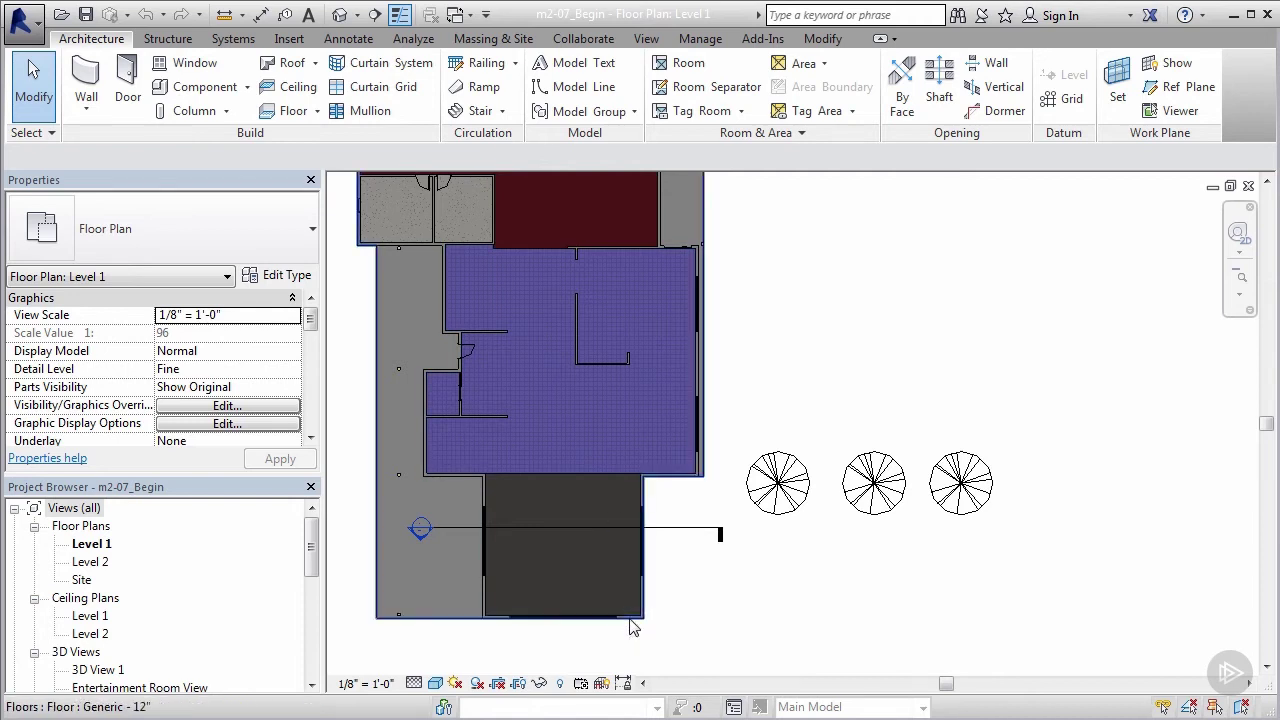
pyautogui.press('Tab')
pyautogui.click(632, 627)
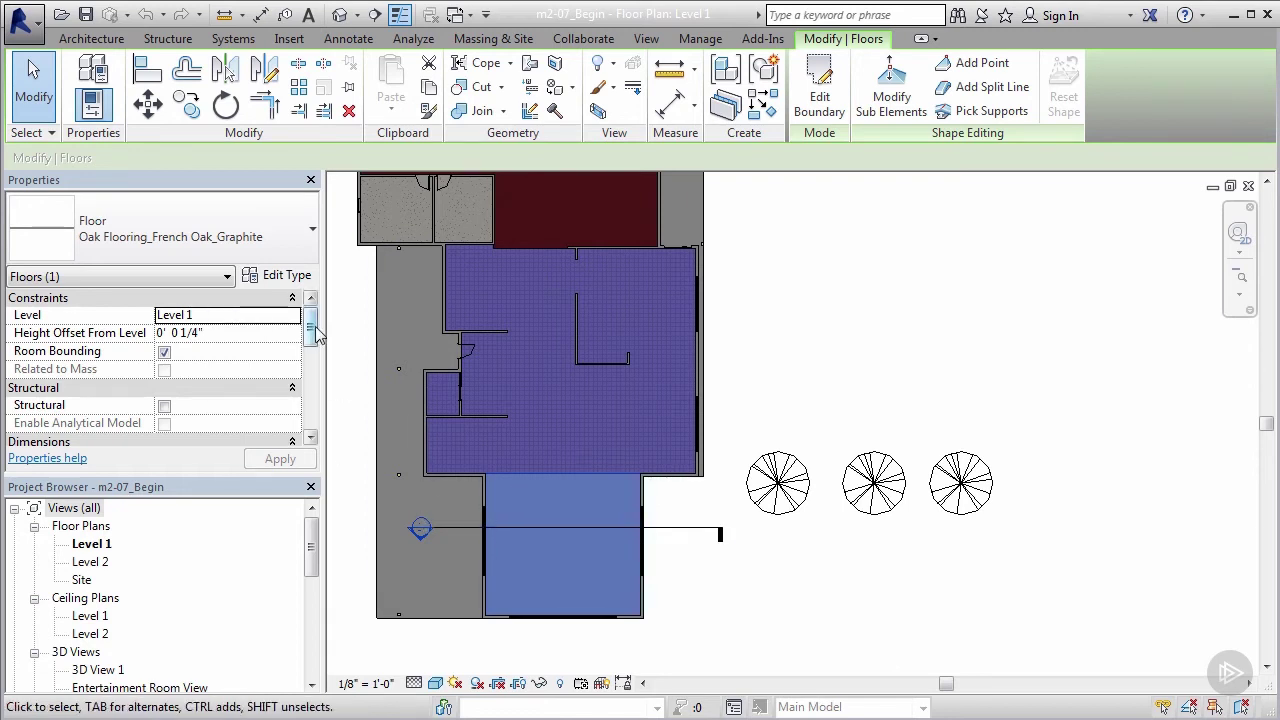
pyautogui.scroll(-1, 314, 338)
pyautogui.moveTo(314, 338); pyautogui.dragTo(314, 372)
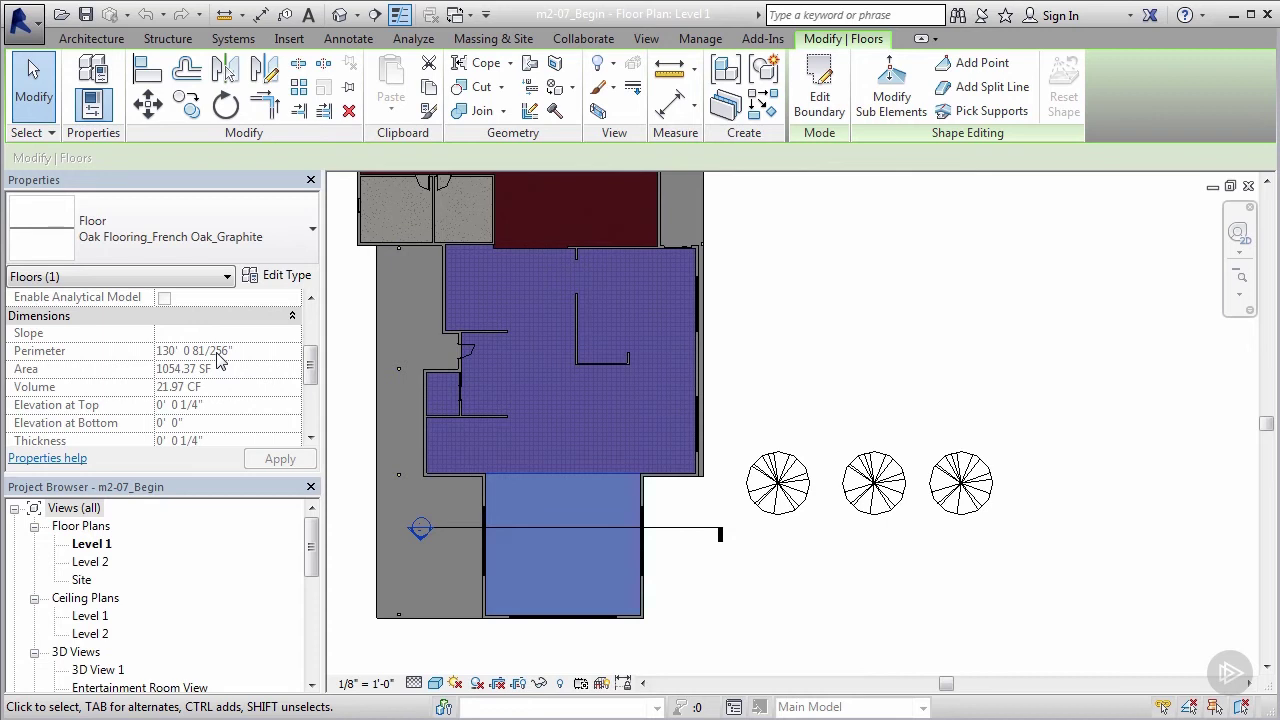
# Step: Enter a Cost of 1.99 under Identity Data for the oak floor type and apply it
pyautogui.click(277, 276)
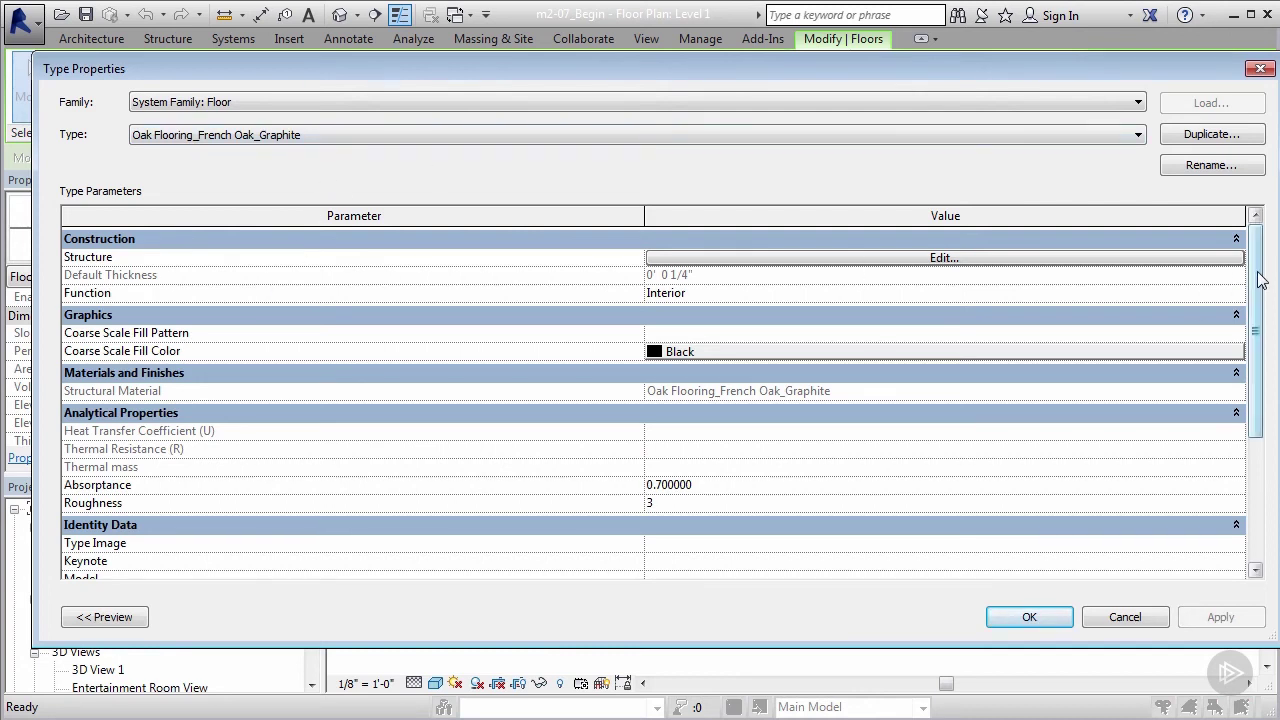
pyautogui.moveTo(1262, 282); pyautogui.dragTo(1266, 400)
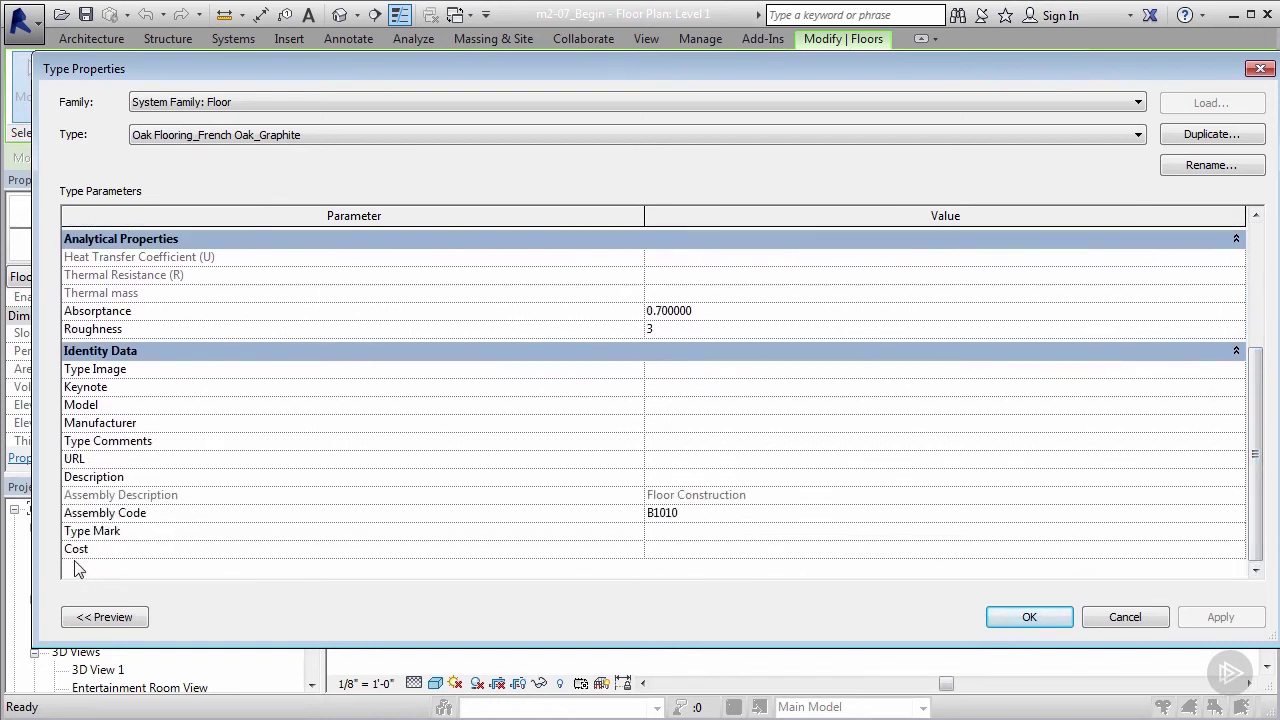
pyautogui.click(682, 553)
pyautogui.write('1.99')
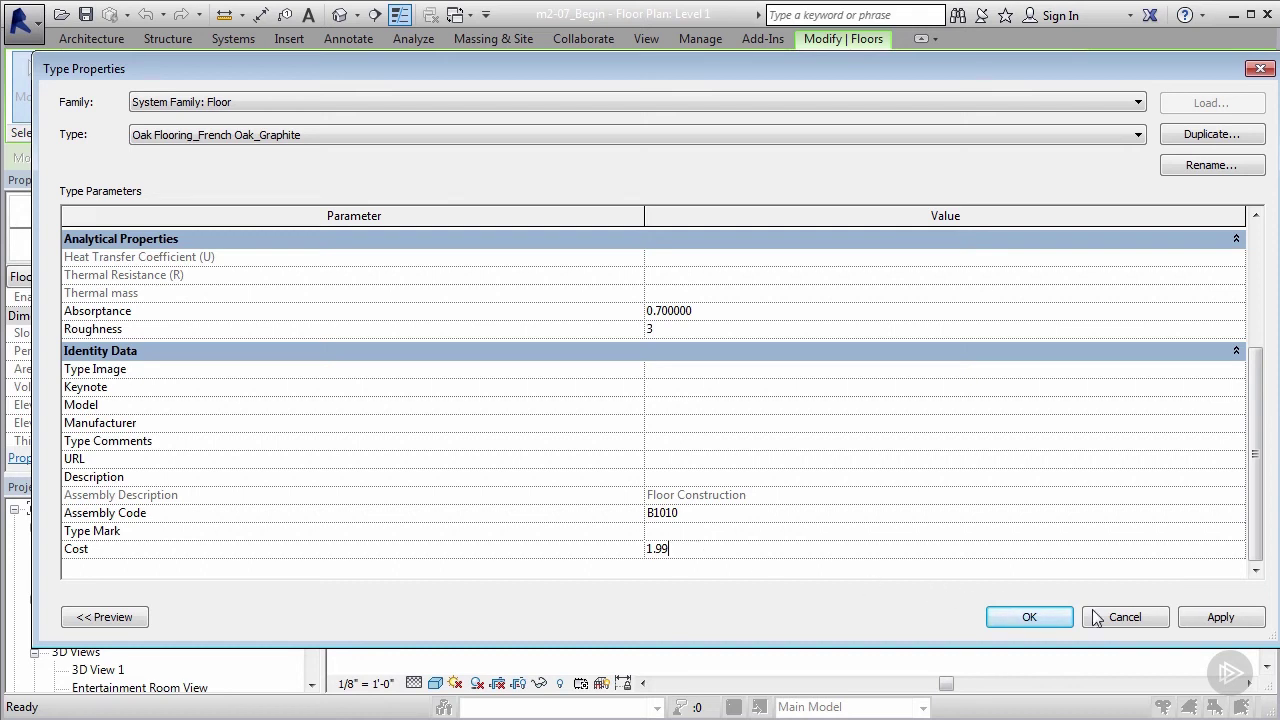
pyautogui.click(1199, 616)
# Step: Close the oak type dialog and apply a Cost of 1.19 to the Tile_Ceramic_12" floor type
pyautogui.click(1050, 620)
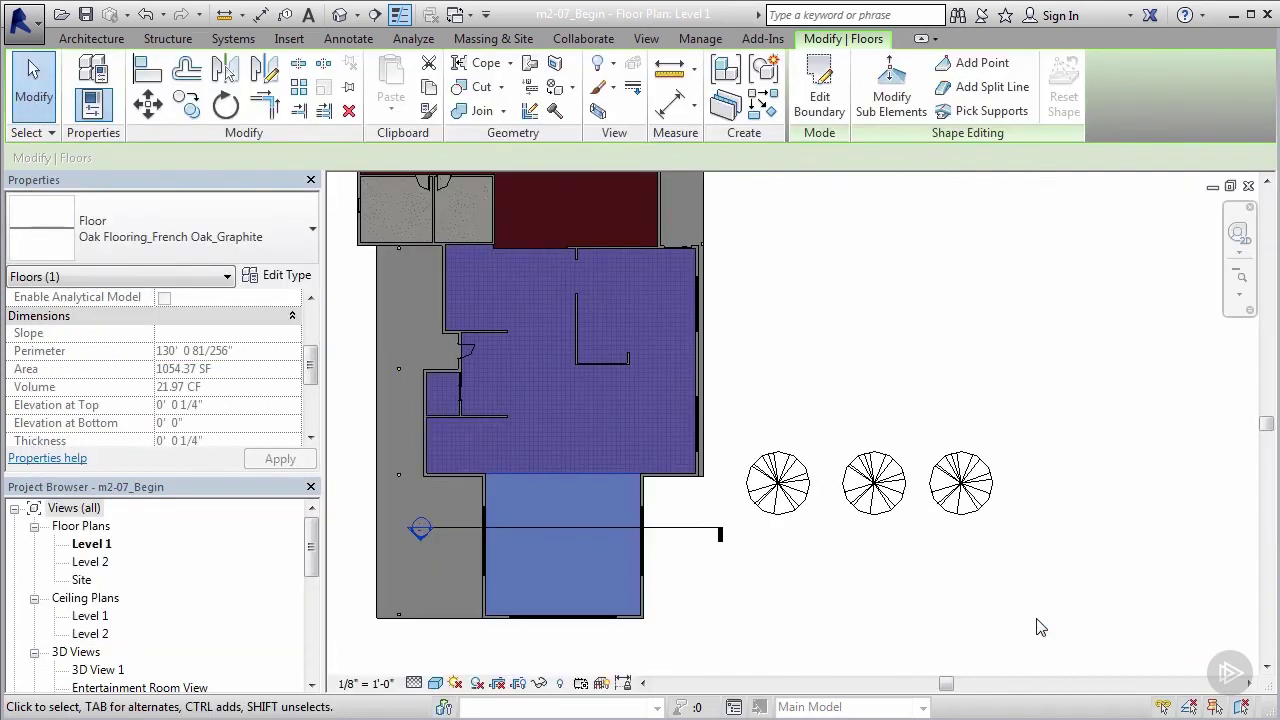
pyautogui.click(531, 253)
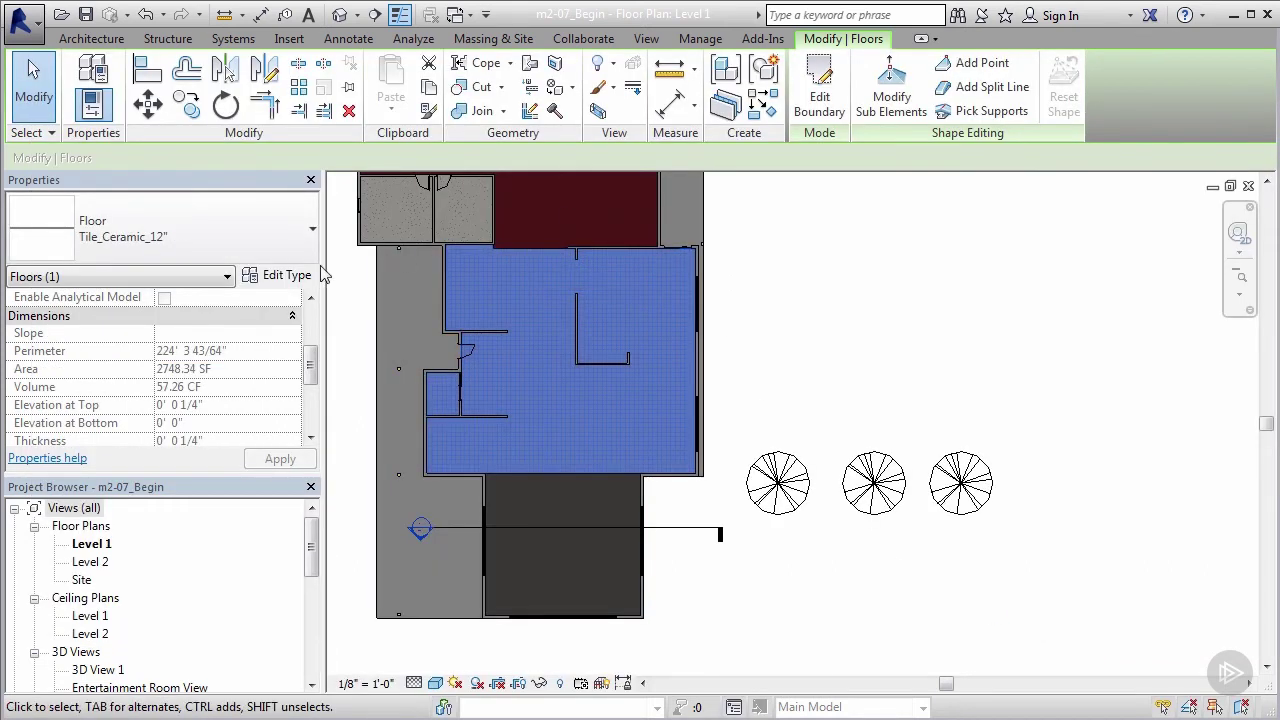
pyautogui.click(290, 275)
pyautogui.moveTo(1250, 350); pyautogui.dragTo(1248, 480)
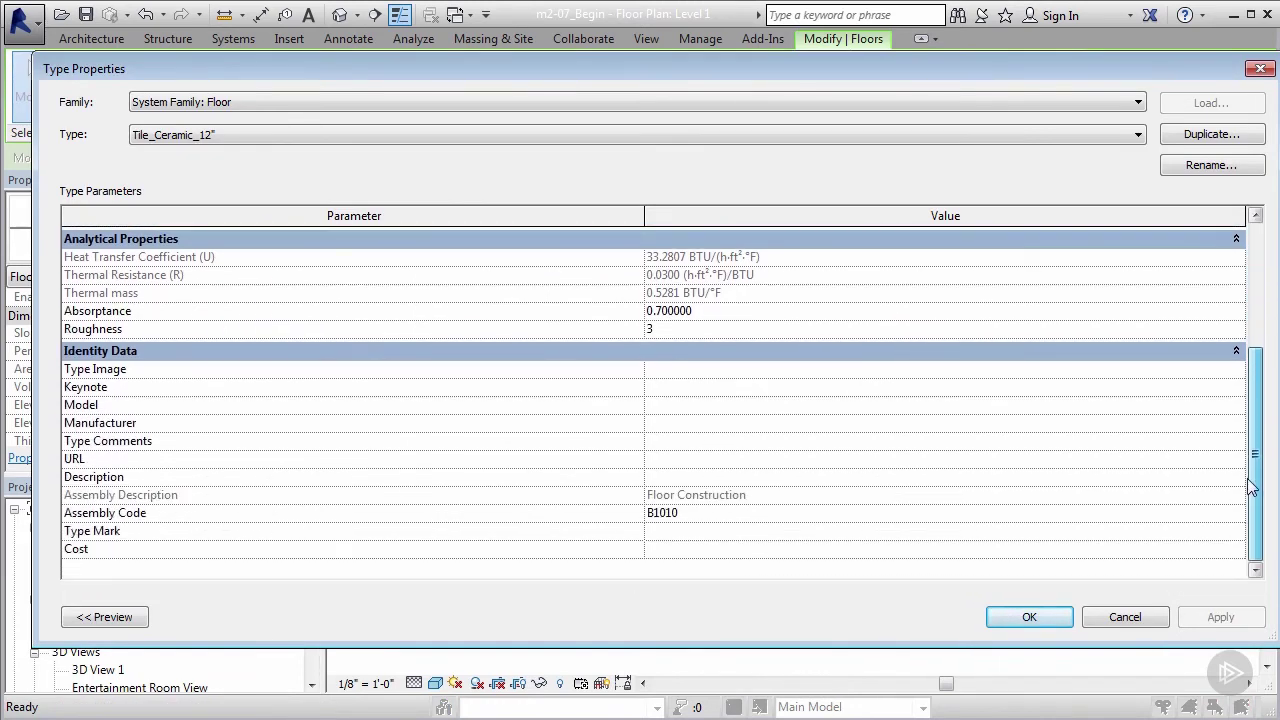
pyautogui.click(809, 548)
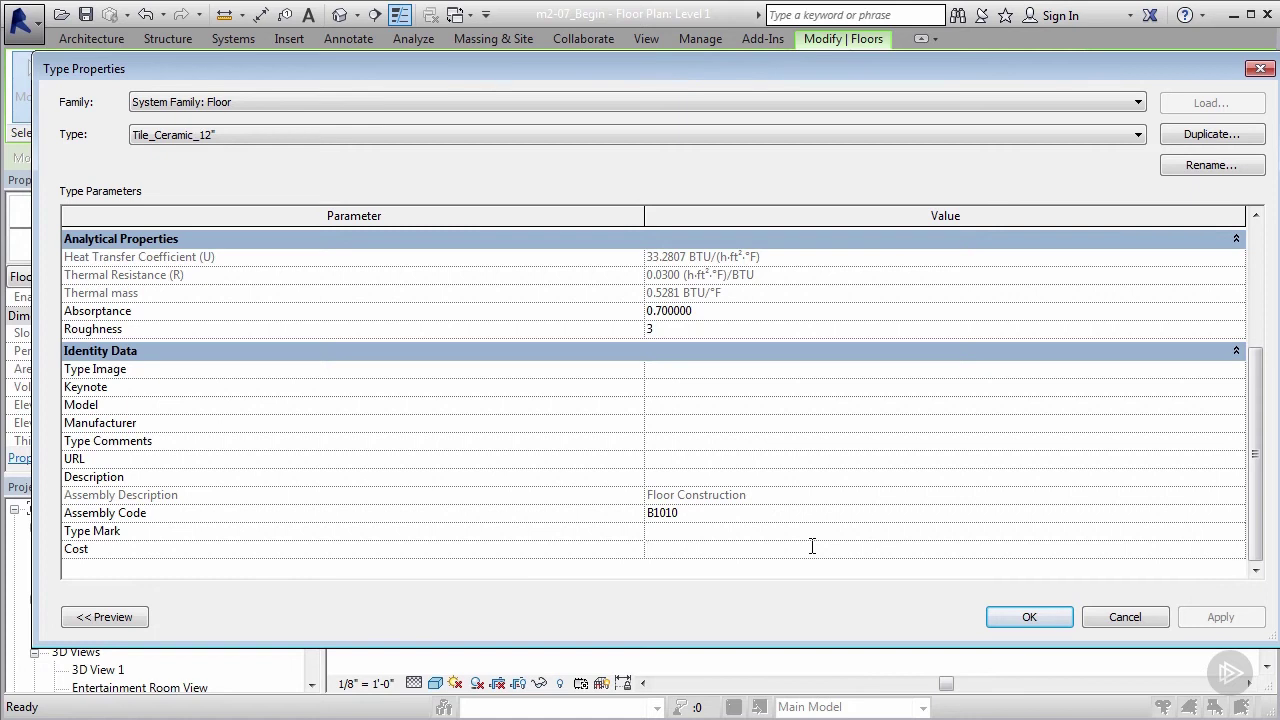
pyautogui.write('1.189')
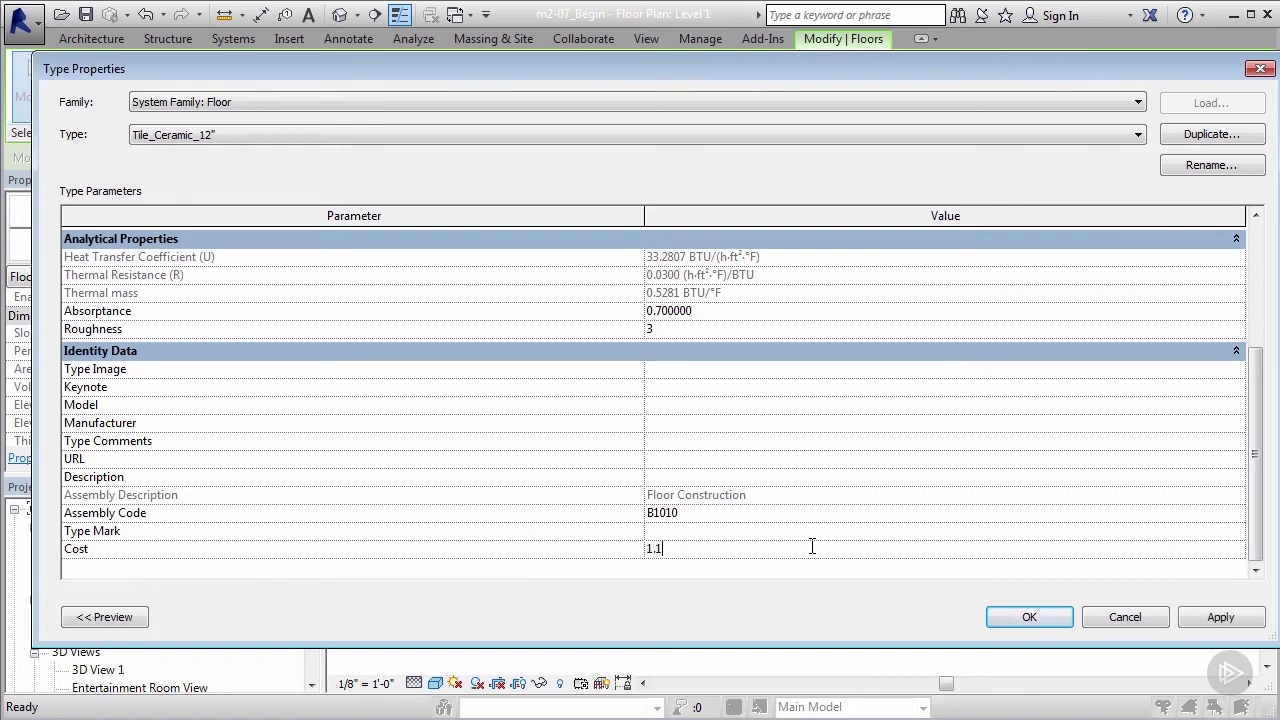
pyautogui.press('BackSpace')
pyautogui.press('BackSpace')
pyautogui.write('9')
pyautogui.click(1201, 617)
# Step: Close the tile type dialog and select the red Hallway Carpet floor
pyautogui.click(1042, 618)
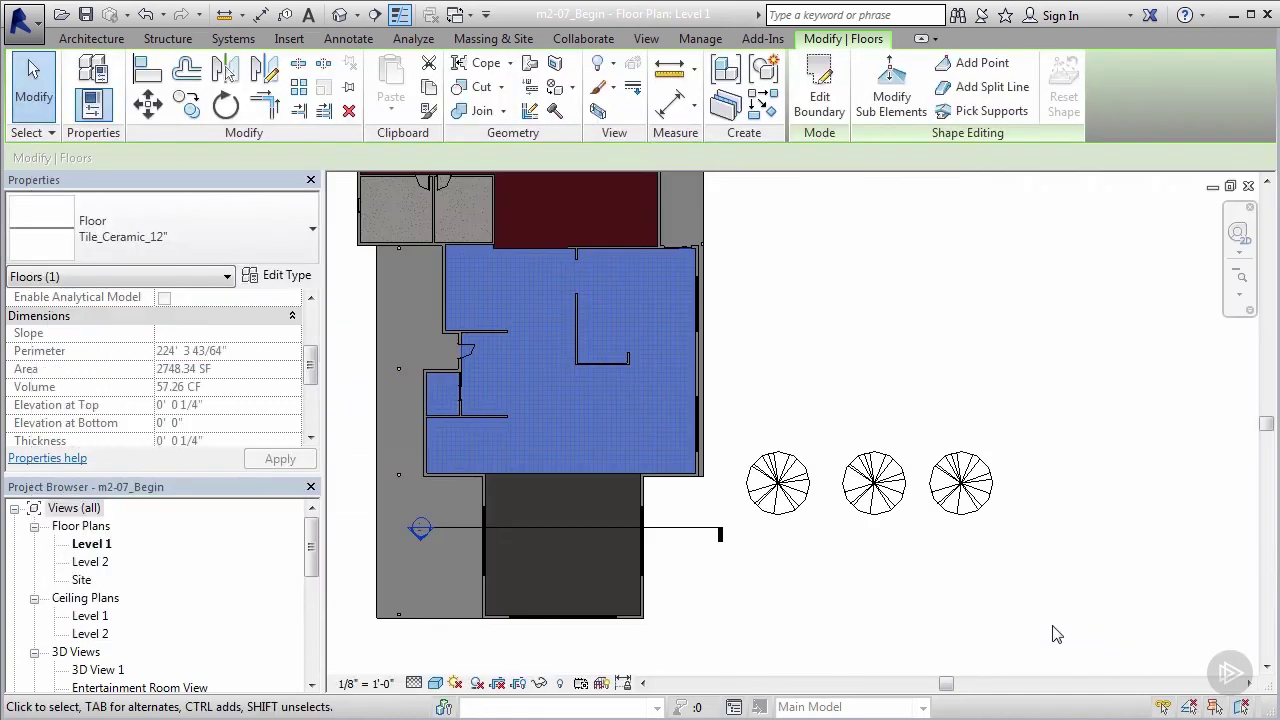
pyautogui.moveTo(872, 345); pyautogui.dragTo(850, 540, button='middle')
pyautogui.scroll(2, 449, 430)
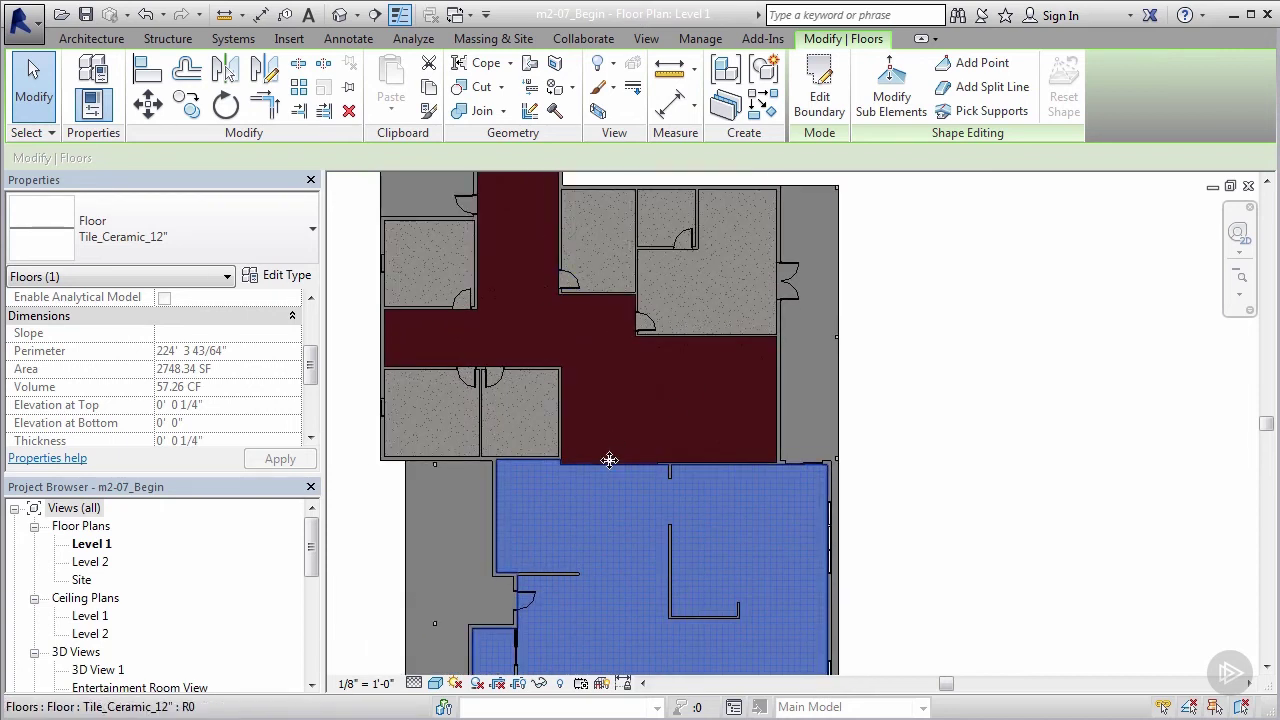
pyautogui.scroll(1, 618, 455)
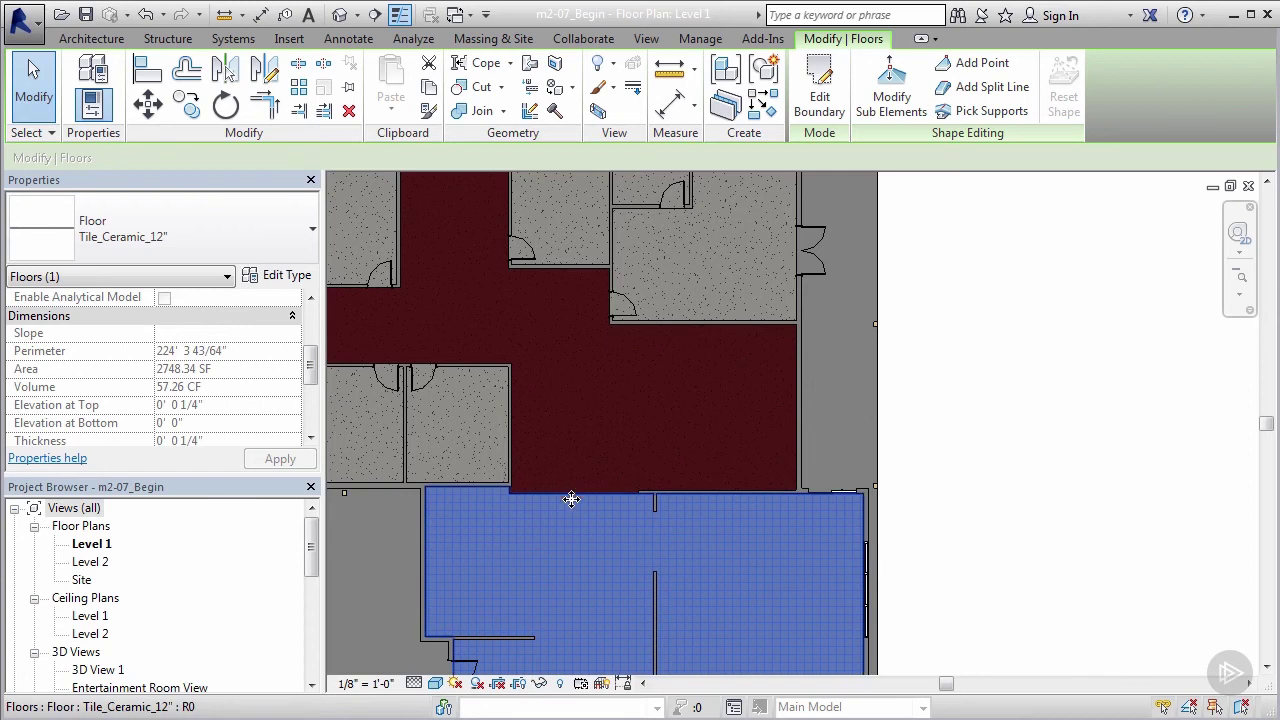
pyautogui.press('Tab')
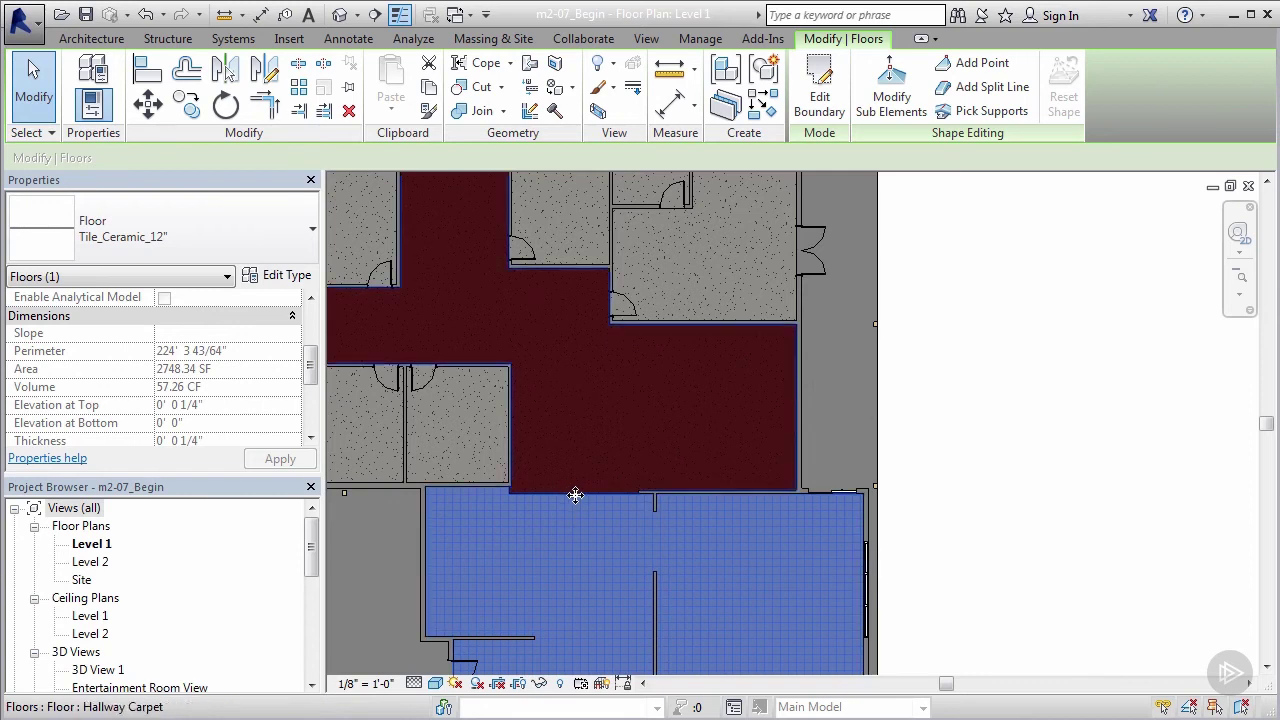
pyautogui.click(575, 495)
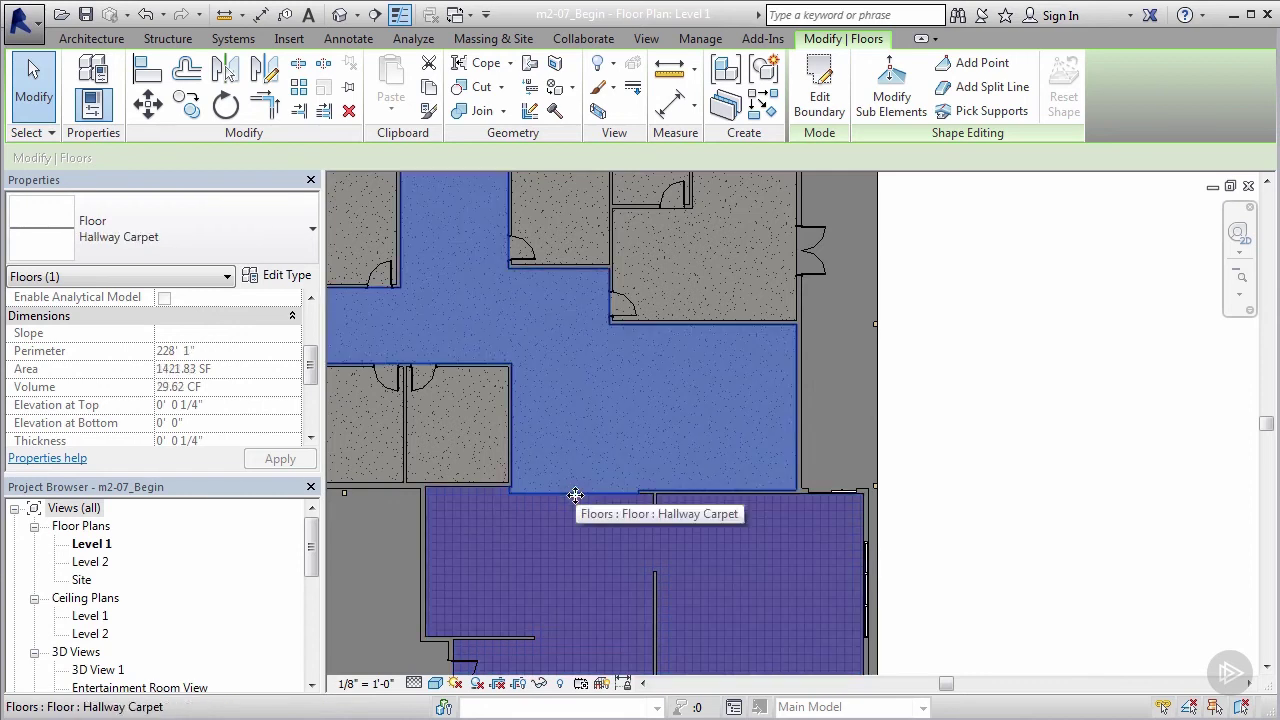
# Step: Set the Hallway Carpet type's Cost to 0.99, apply it and confirm
pyautogui.click(290, 276)
pyautogui.moveTo(1252, 360); pyautogui.dragTo(1250, 512)
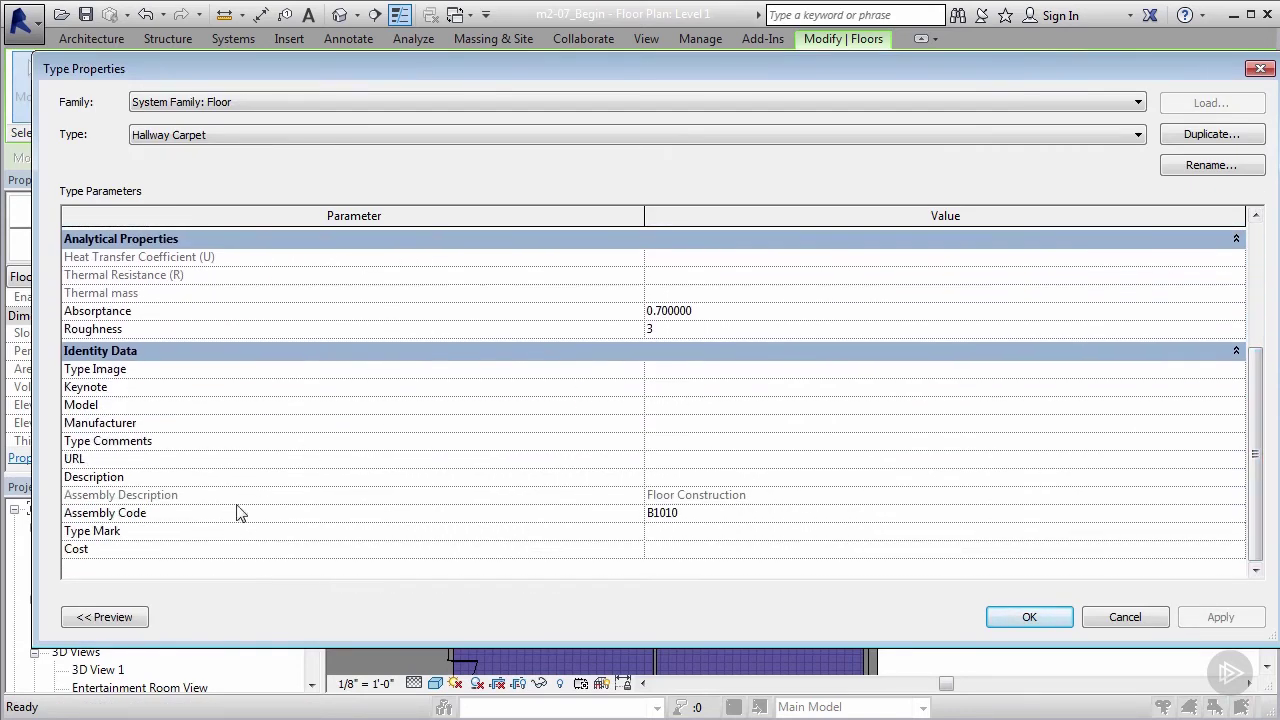
pyautogui.click(668, 548)
pyautogui.write('.99')
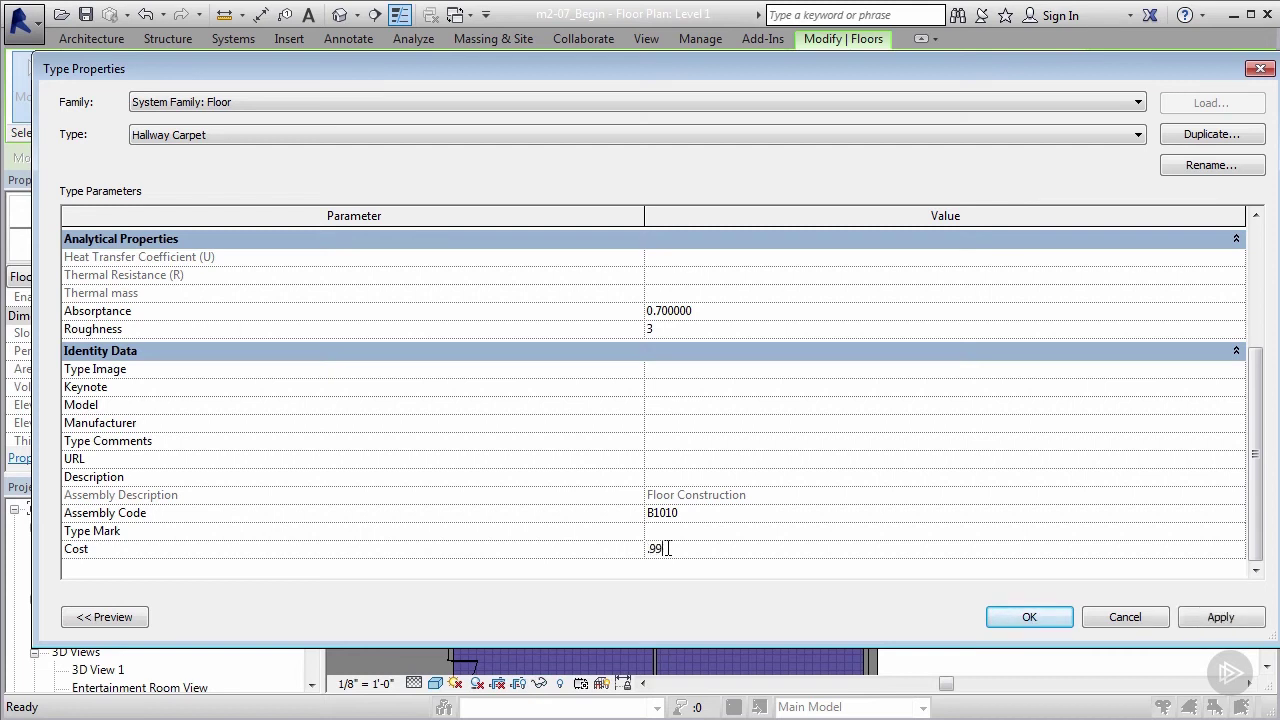
pyautogui.click(1197, 616)
pyautogui.click(1030, 617)
# Step: Deselect the hallway floor, recentre the Level 1 plan and scroll the Project Browser to Schedules/Quantities
pyautogui.click(1018, 468)
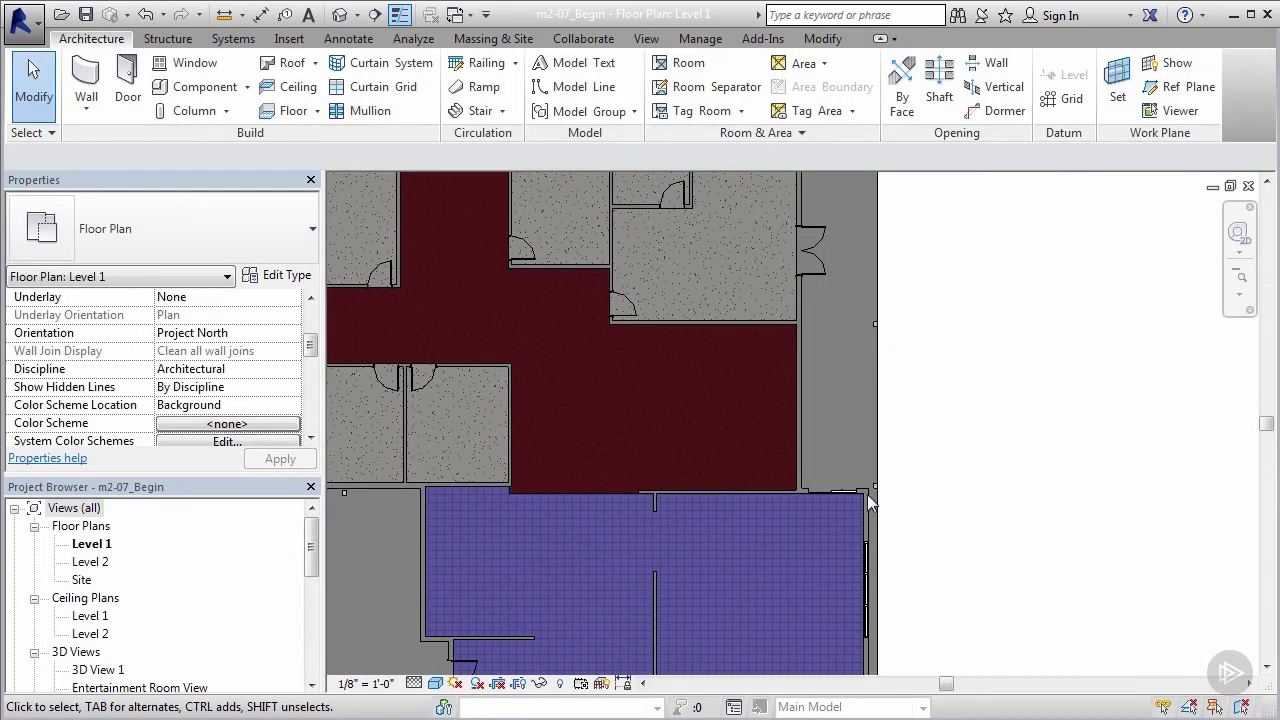
pyautogui.scroll(-2, 666, 405)
pyautogui.scroll(-3, 666, 405)
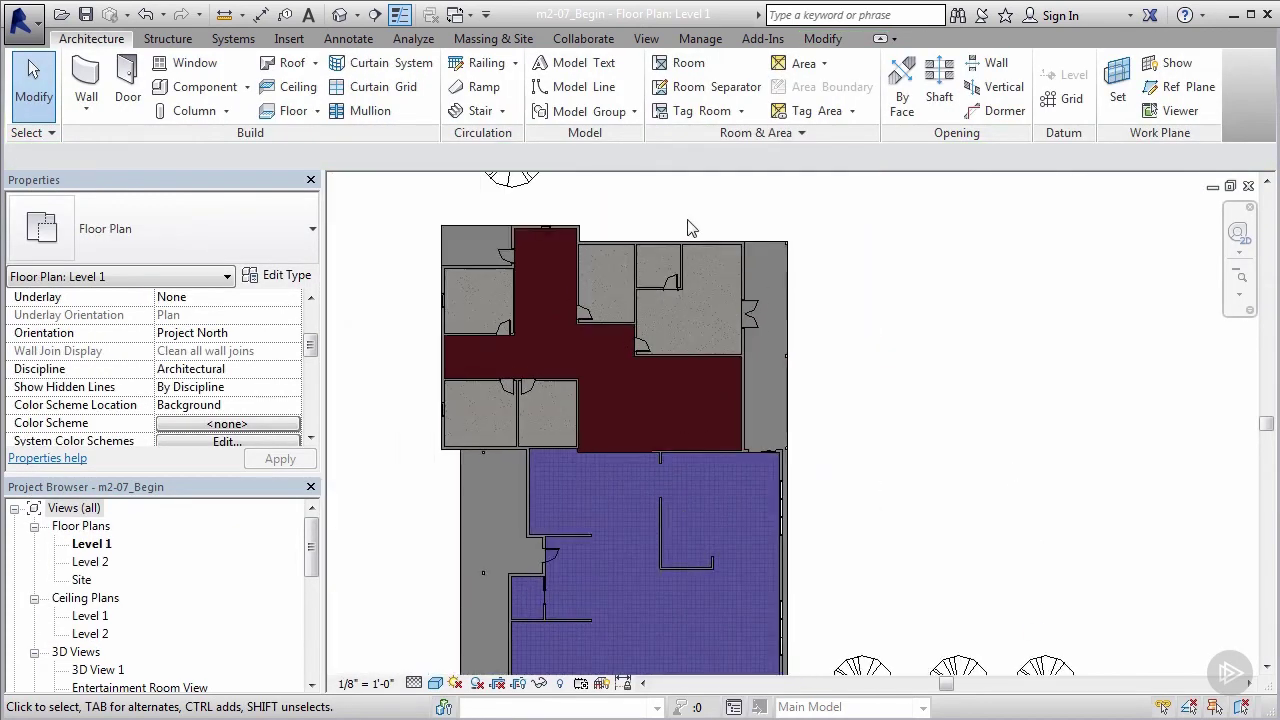
pyautogui.moveTo(903, 411); pyautogui.dragTo(870, 373, button='middle')
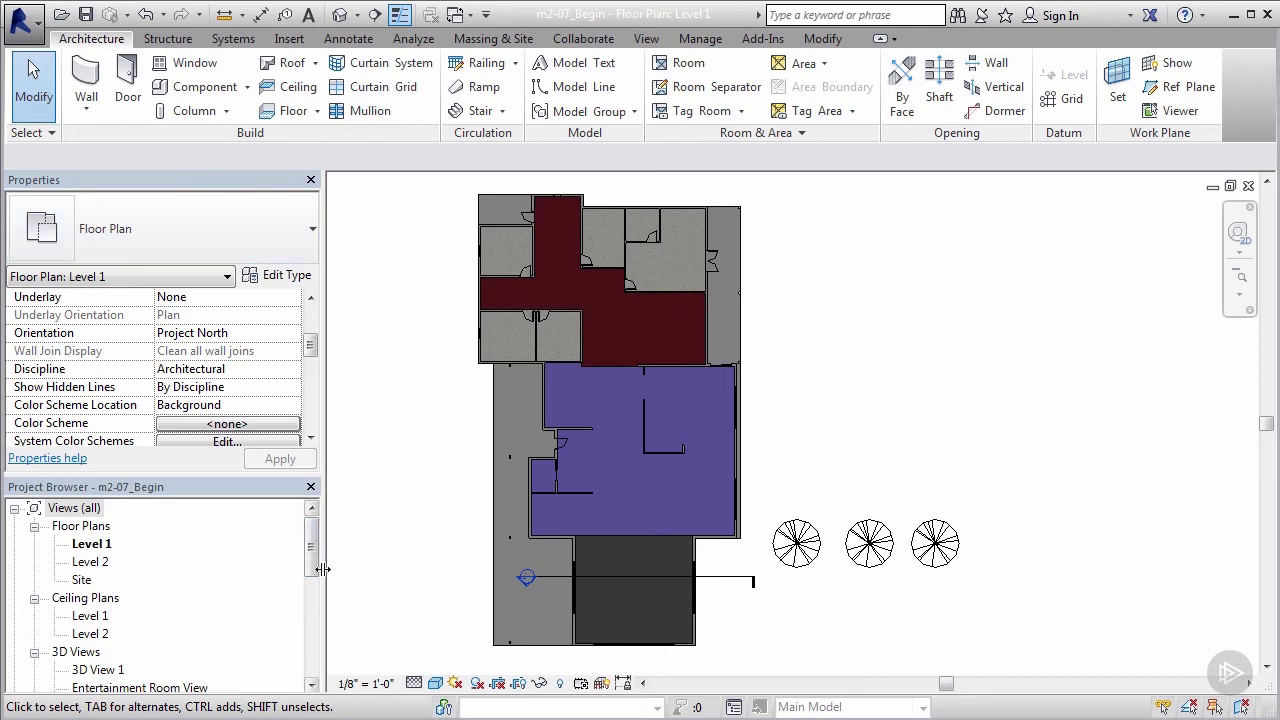
pyautogui.moveTo(311, 538); pyautogui.dragTo(311, 634)
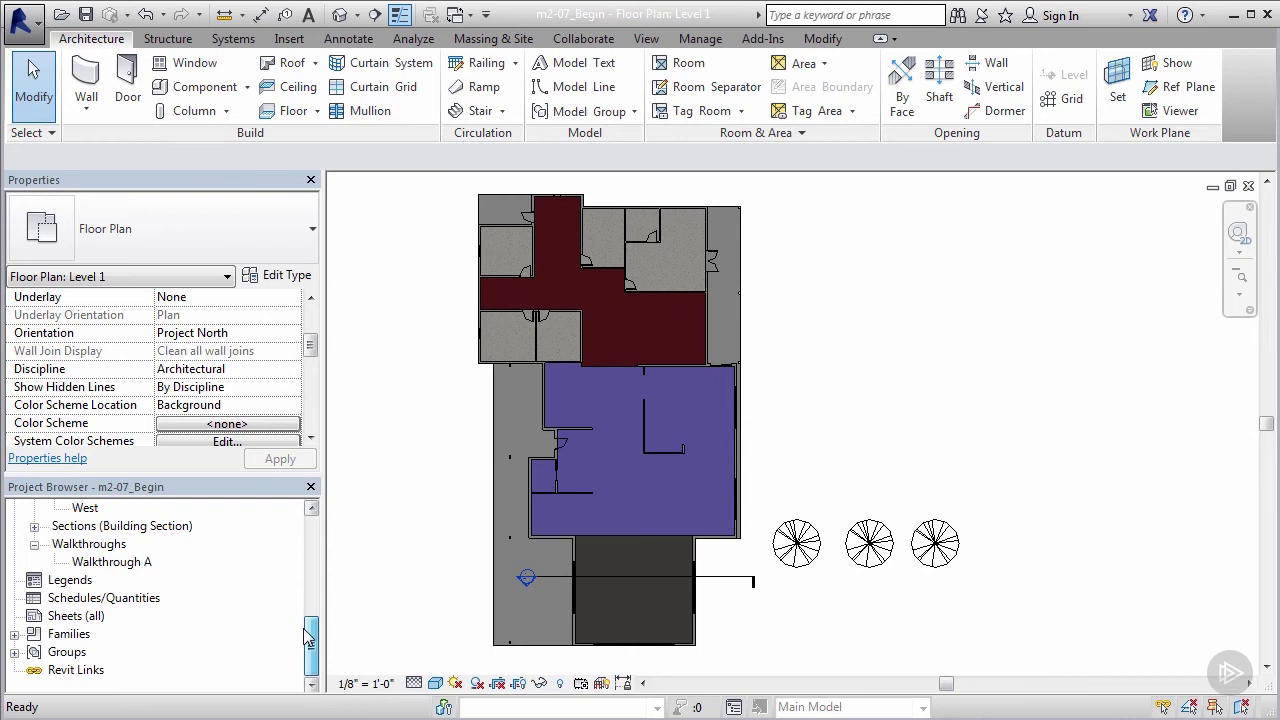
# Step: Start a new schedule from Schedules/Quantities with Floors as the category
pyautogui.rightClick(140, 605)
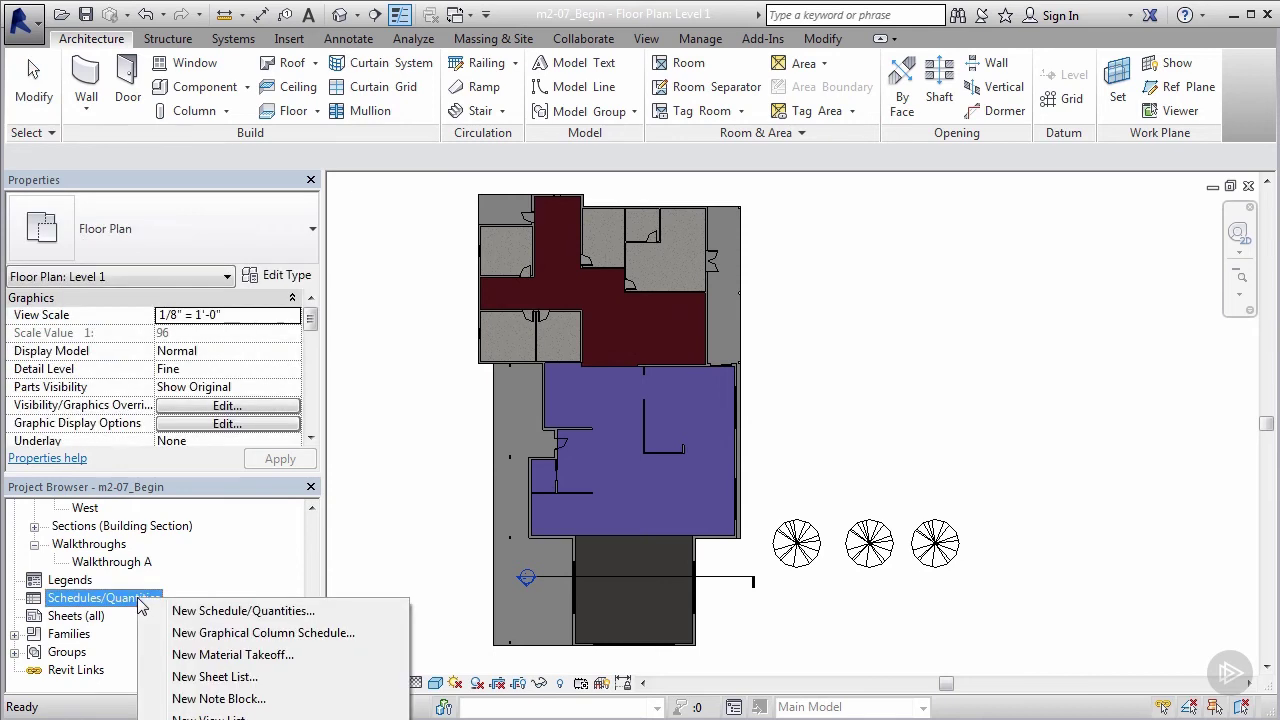
pyautogui.click(201, 613)
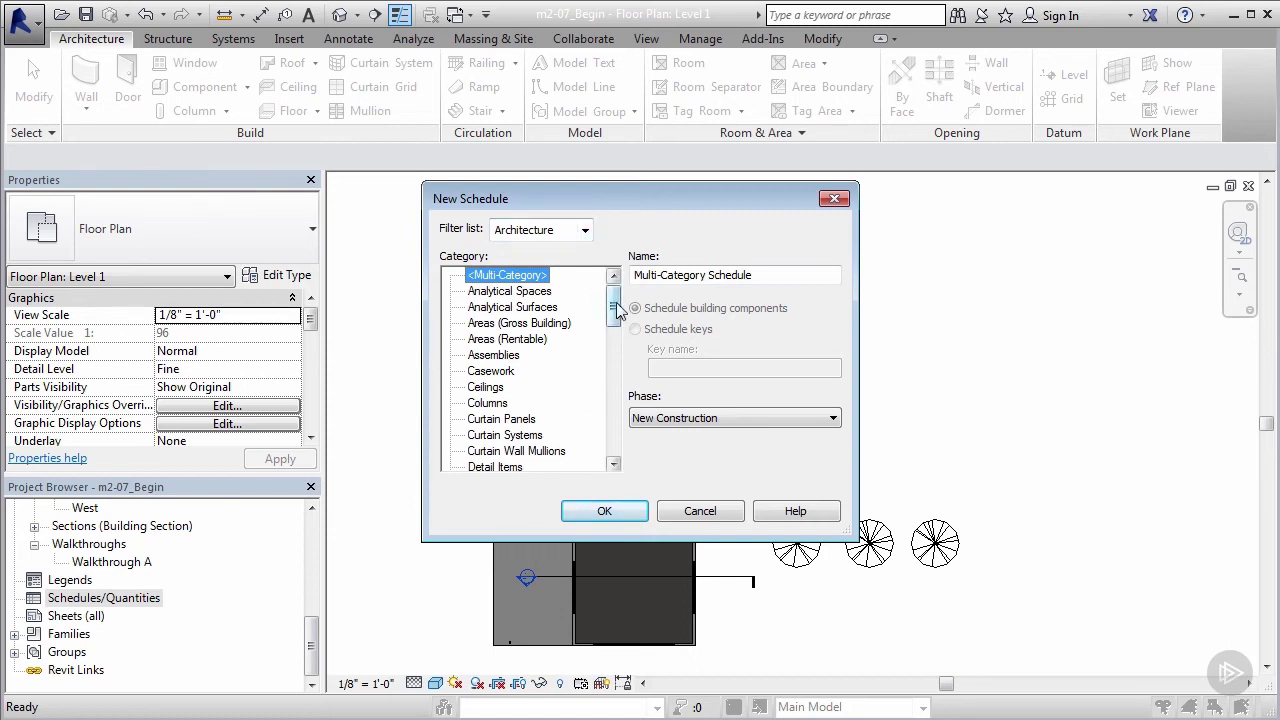
pyautogui.moveTo(612, 303); pyautogui.dragTo(613, 348)
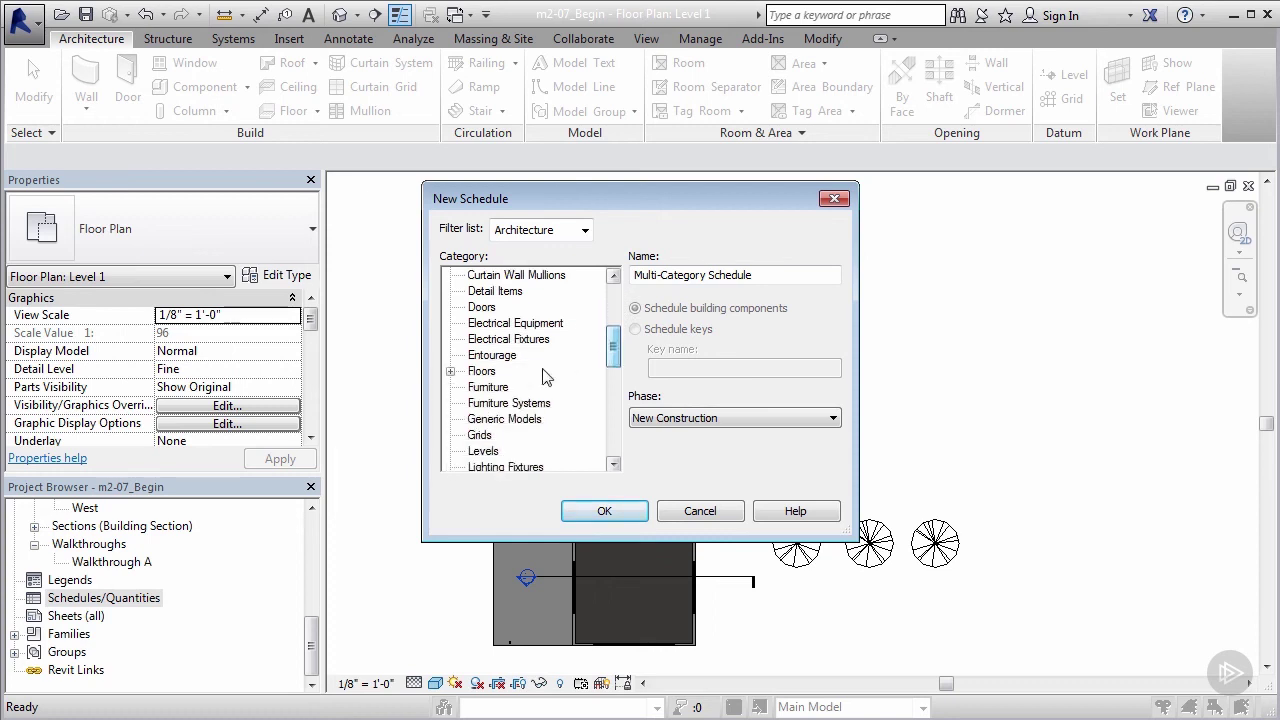
pyautogui.click(481, 372)
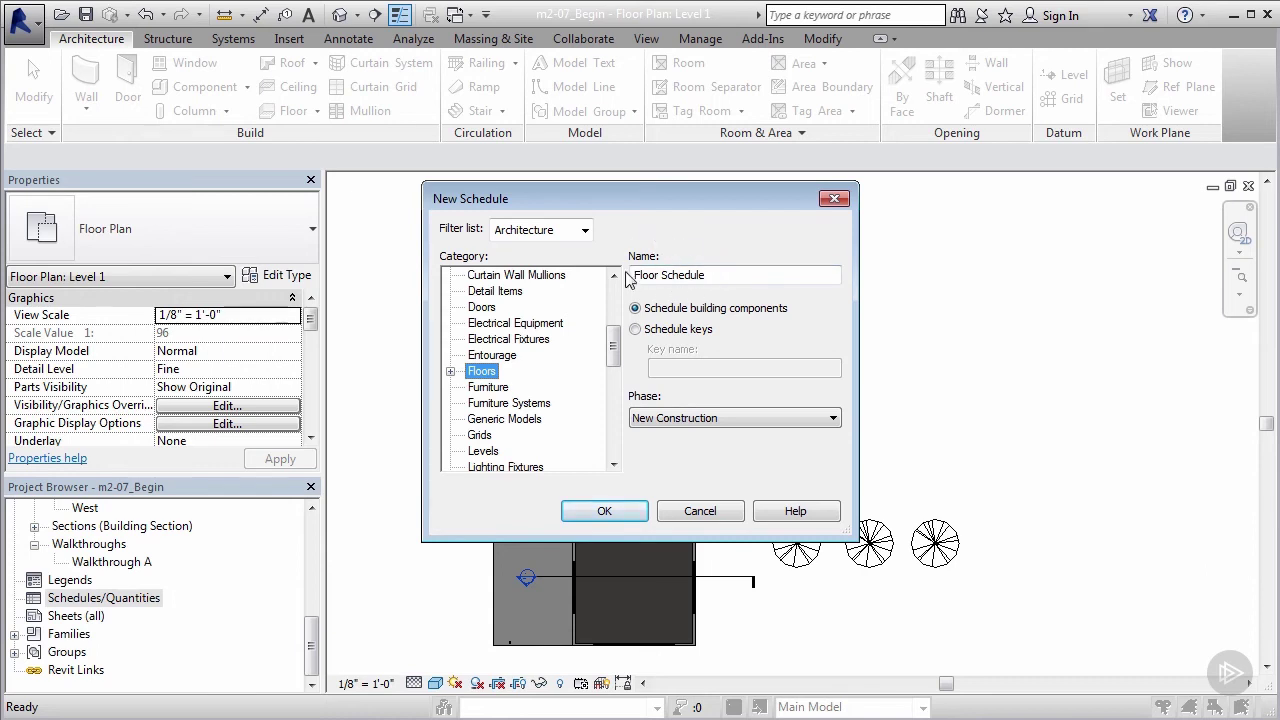
# Step: Name the schedule 'Flooring Cost Estimate' and confirm it
pyautogui.click(707, 275)
pyautogui.moveTo(712, 277); pyautogui.dragTo(659, 281)
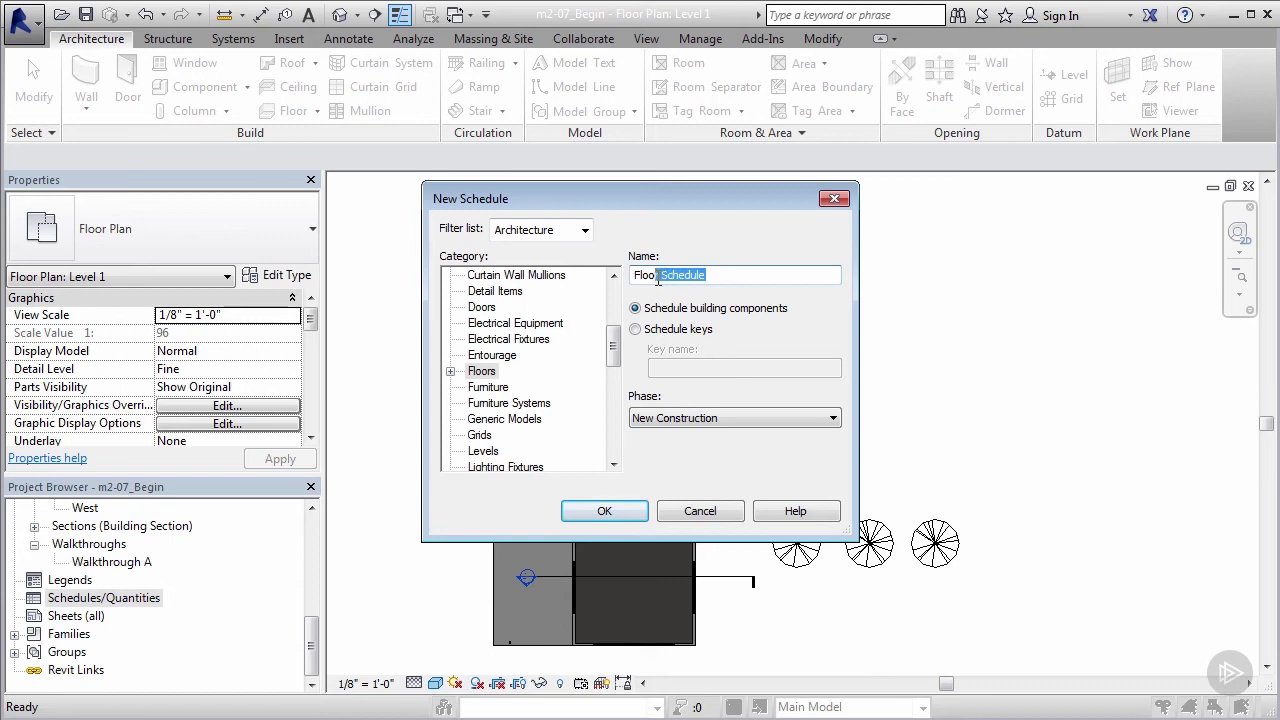
pyautogui.write('ing Cost Estimat')
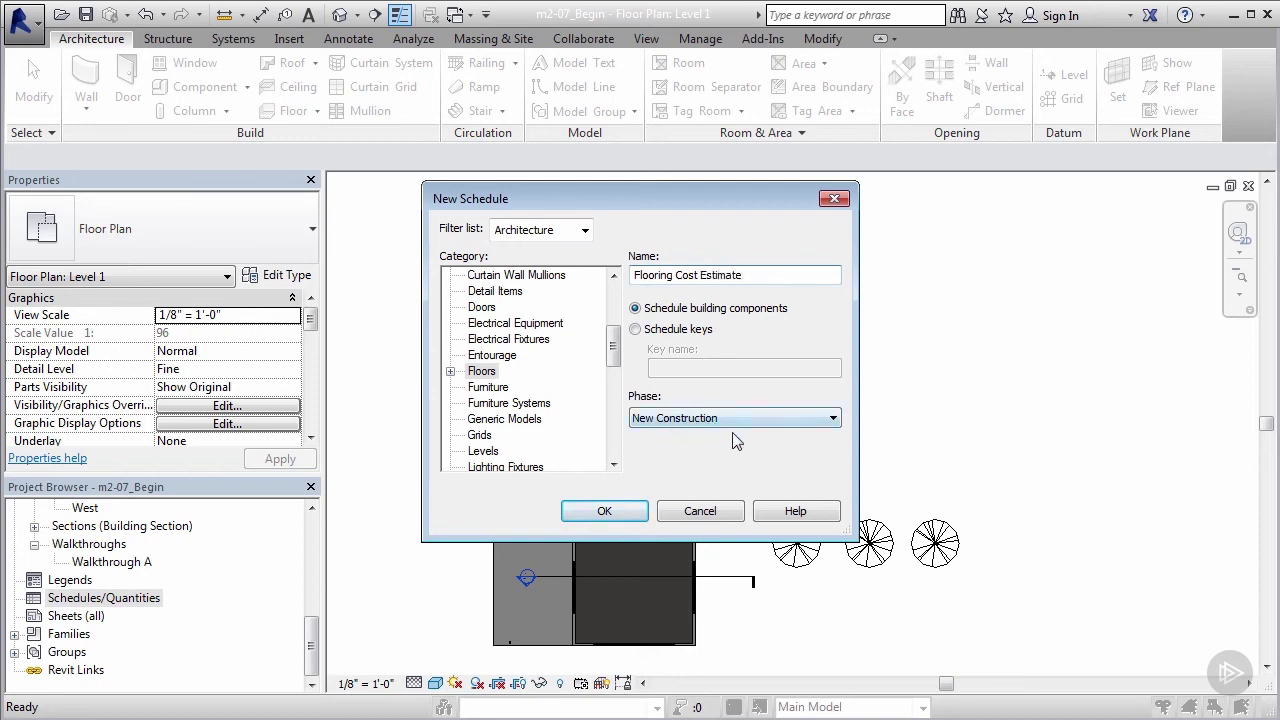
pyautogui.click(604, 511)
pyautogui.moveTo(799, 182); pyautogui.dragTo(599, 136)
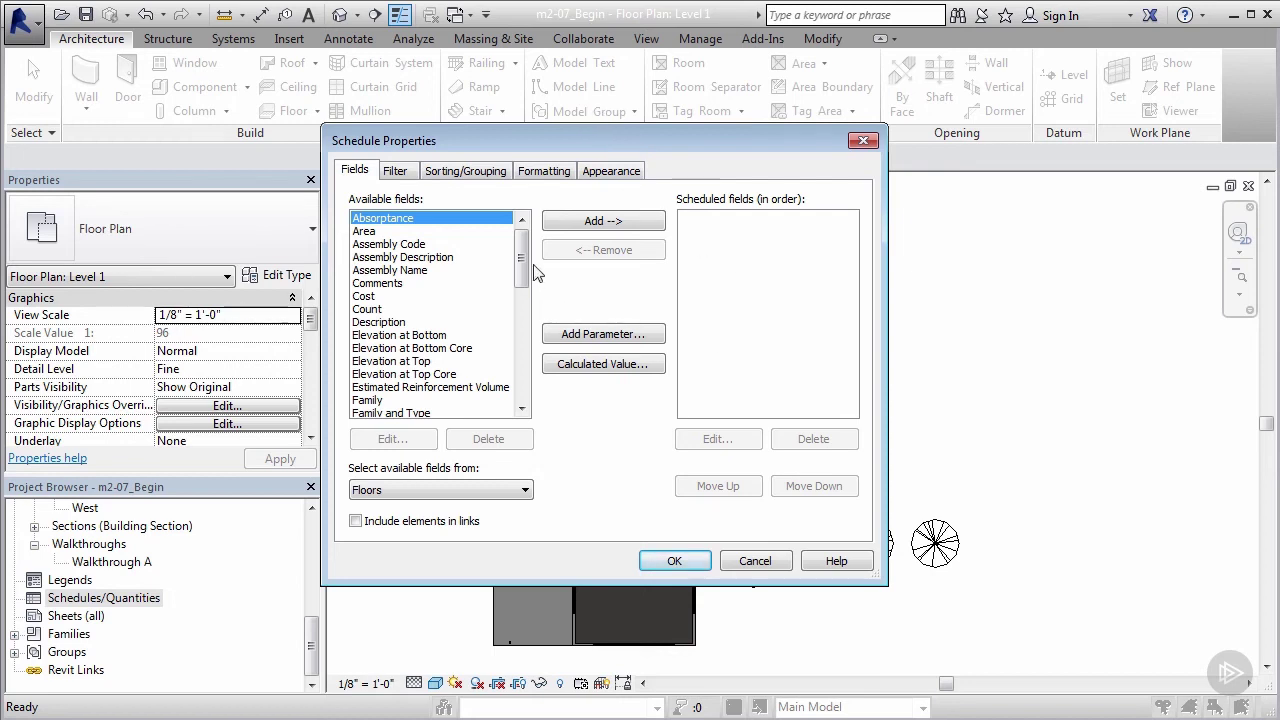
# Step: Add Family and Type and Area to the scheduled fields
pyautogui.moveTo(523, 254); pyautogui.dragTo(522, 274)
pyautogui.click(424, 348)
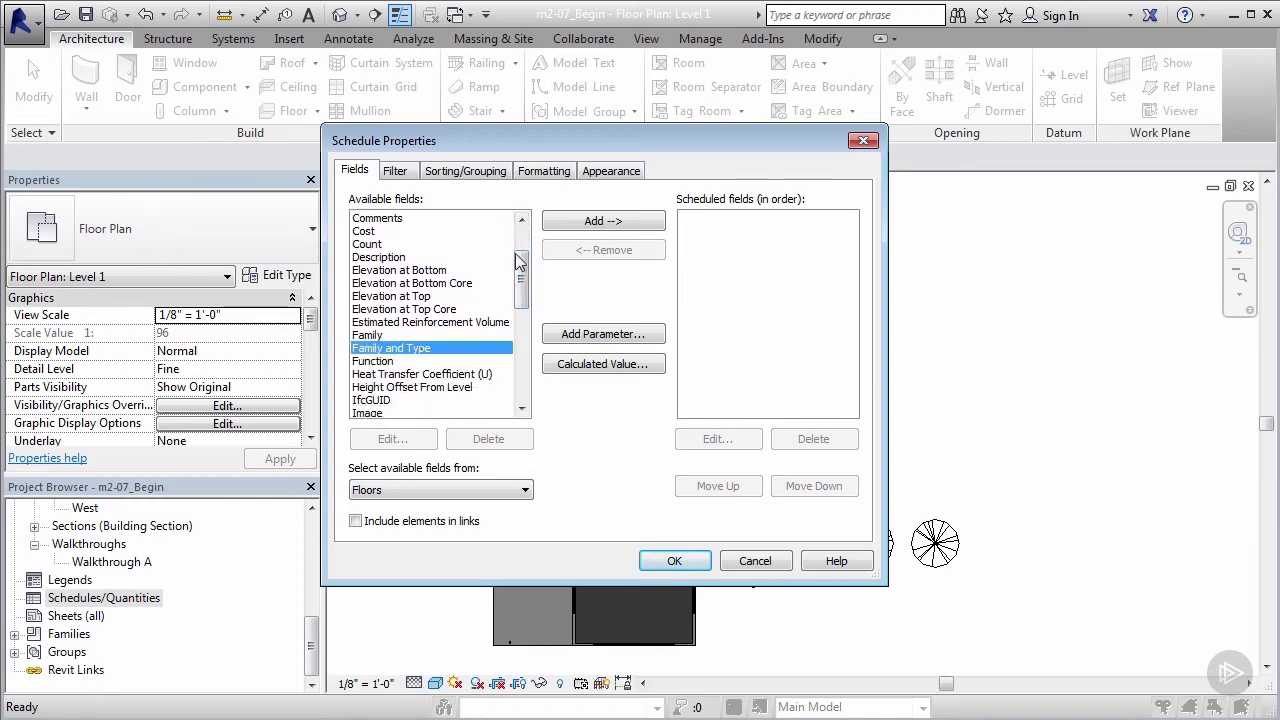
pyautogui.click(590, 221)
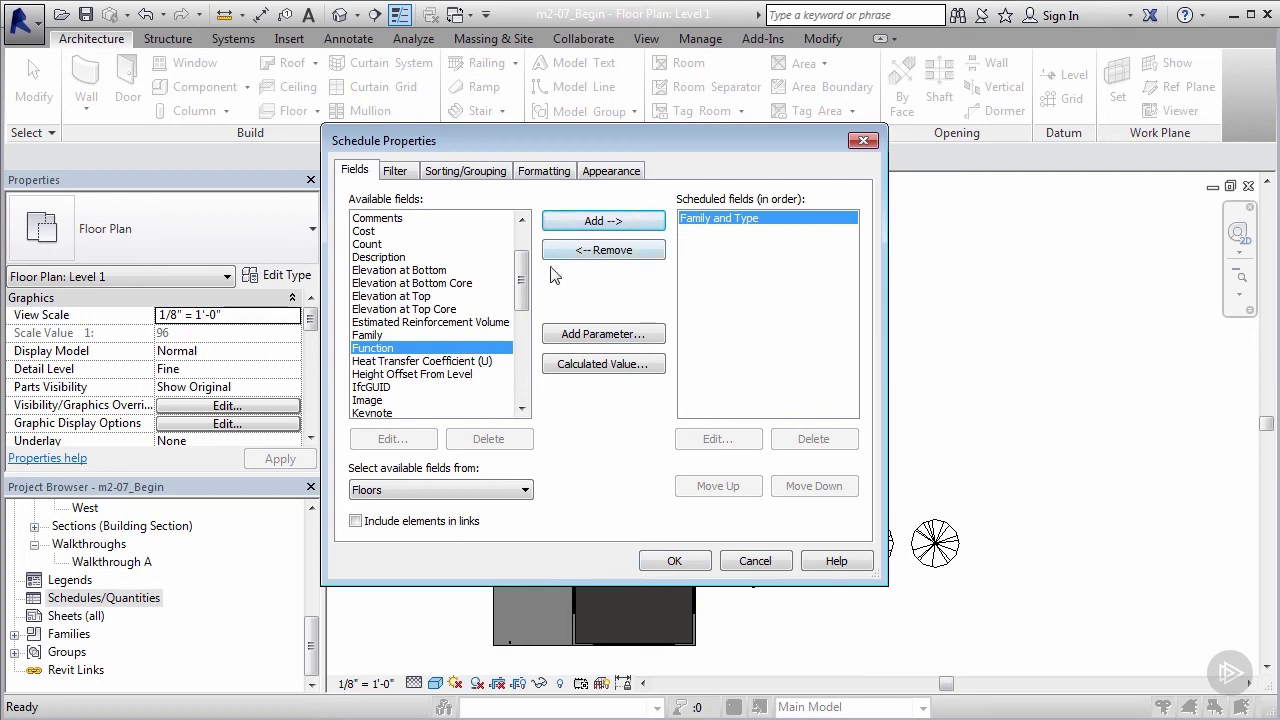
pyautogui.moveTo(521, 285); pyautogui.dragTo(521, 252)
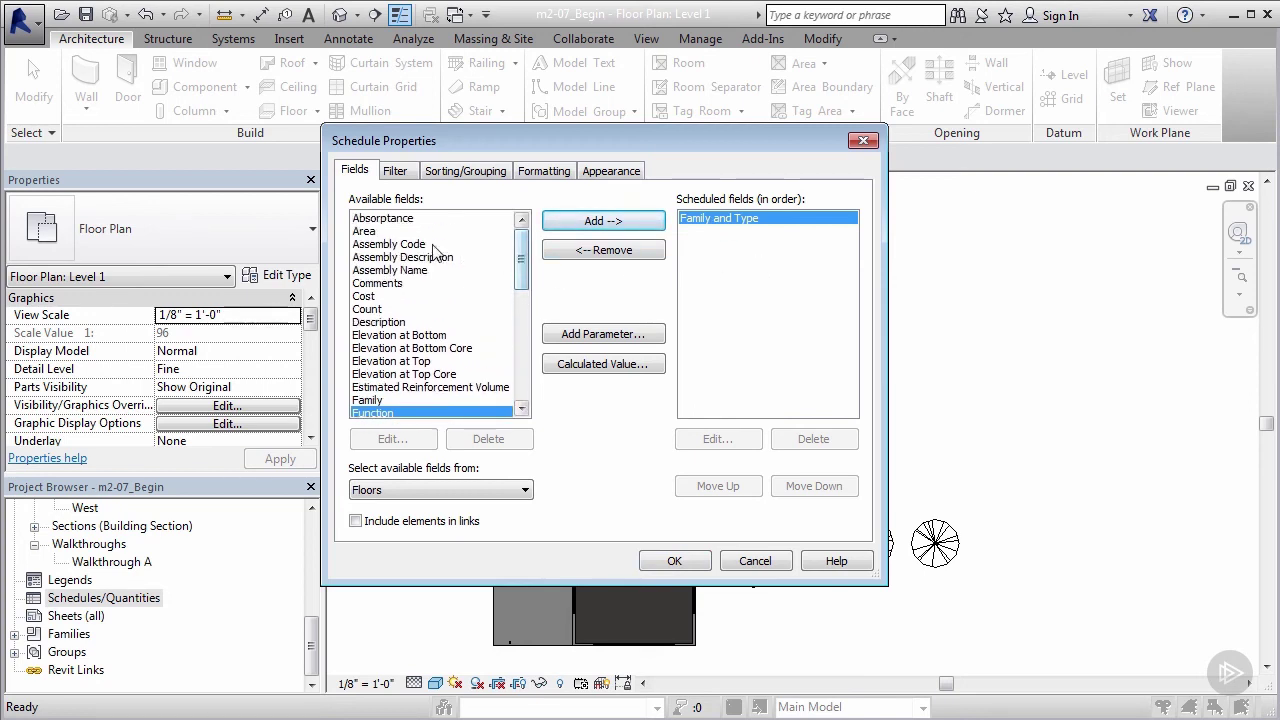
pyautogui.click(365, 236)
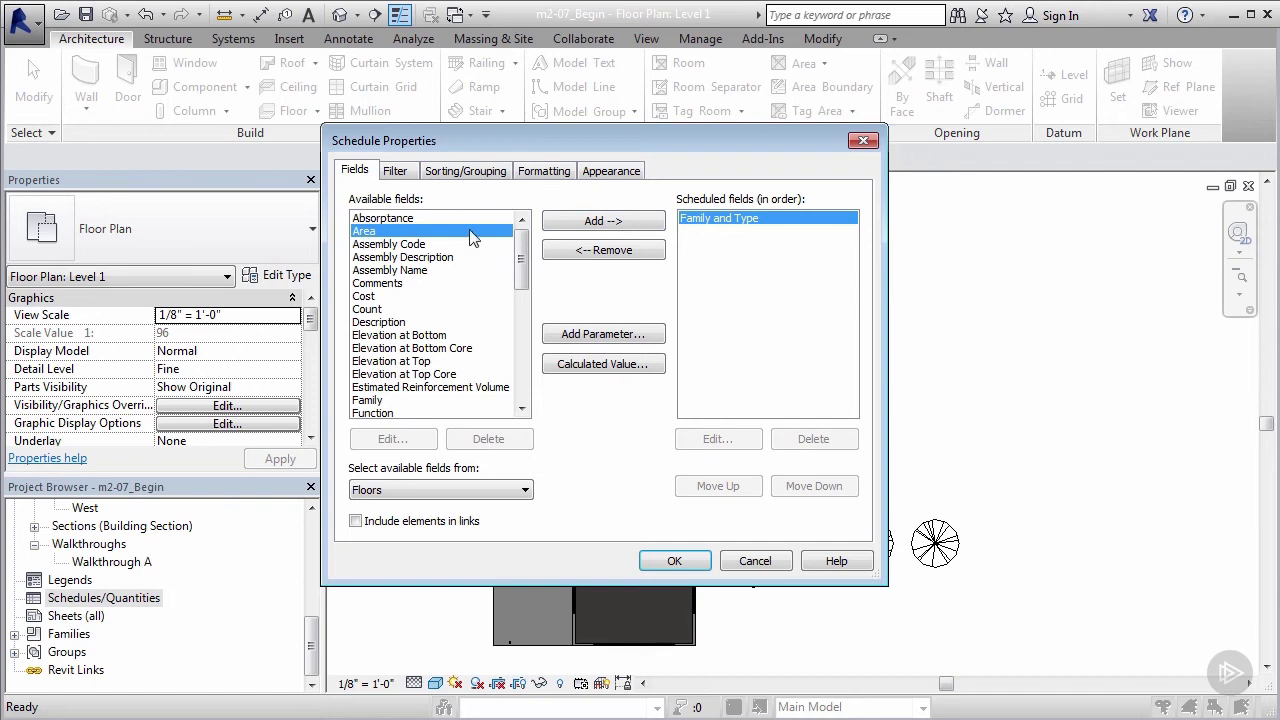
pyautogui.click(589, 225)
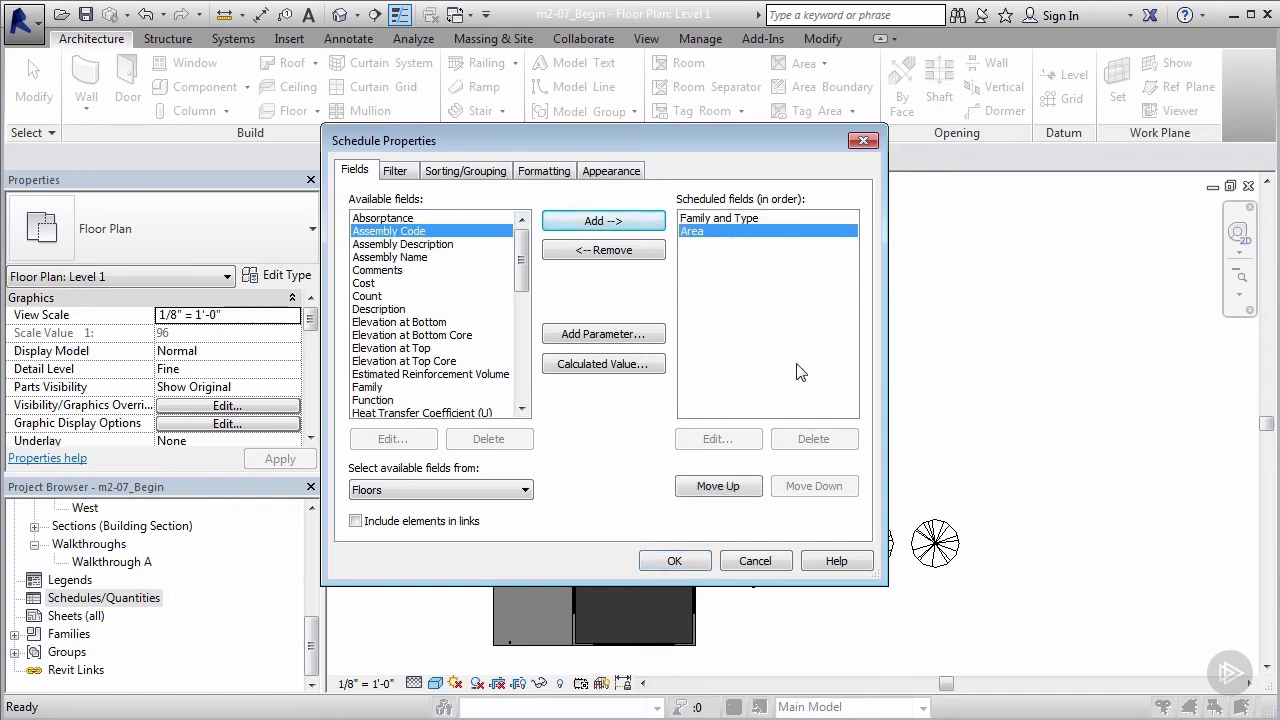
# Step: Add Cost as the third field, removing Comments, and open the schedule
pyautogui.click(398, 272)
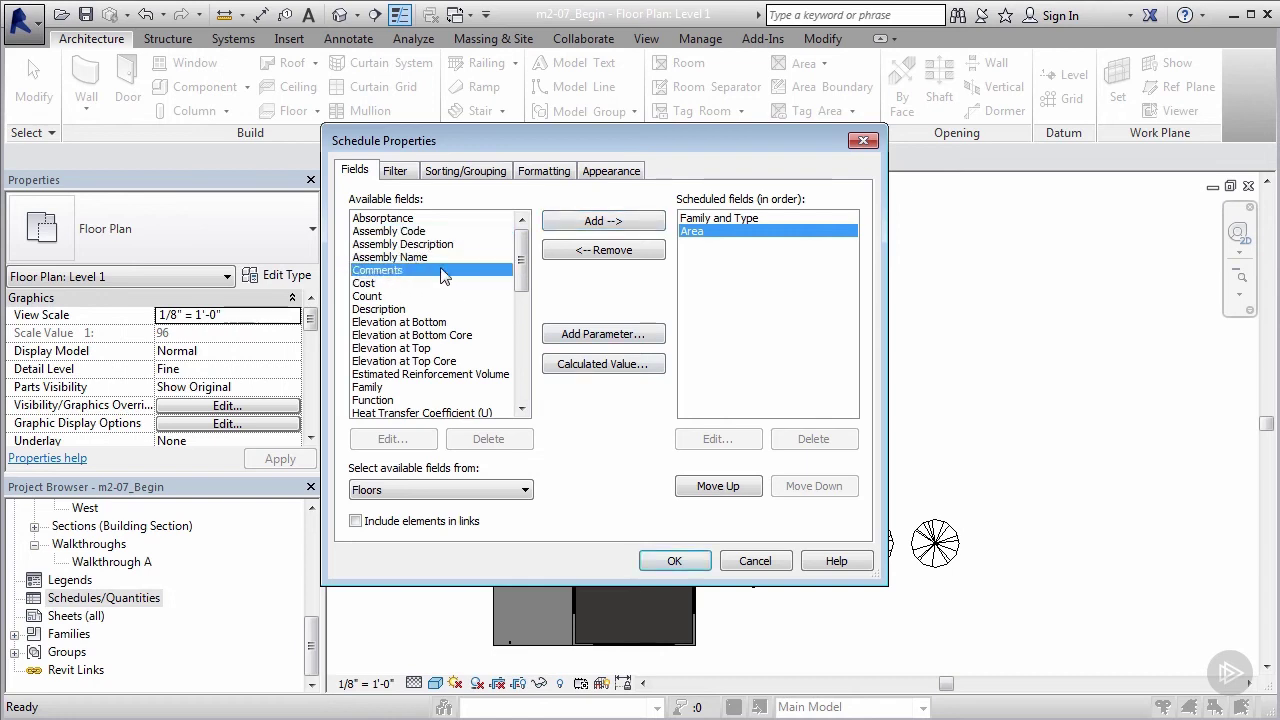
pyautogui.click(586, 226)
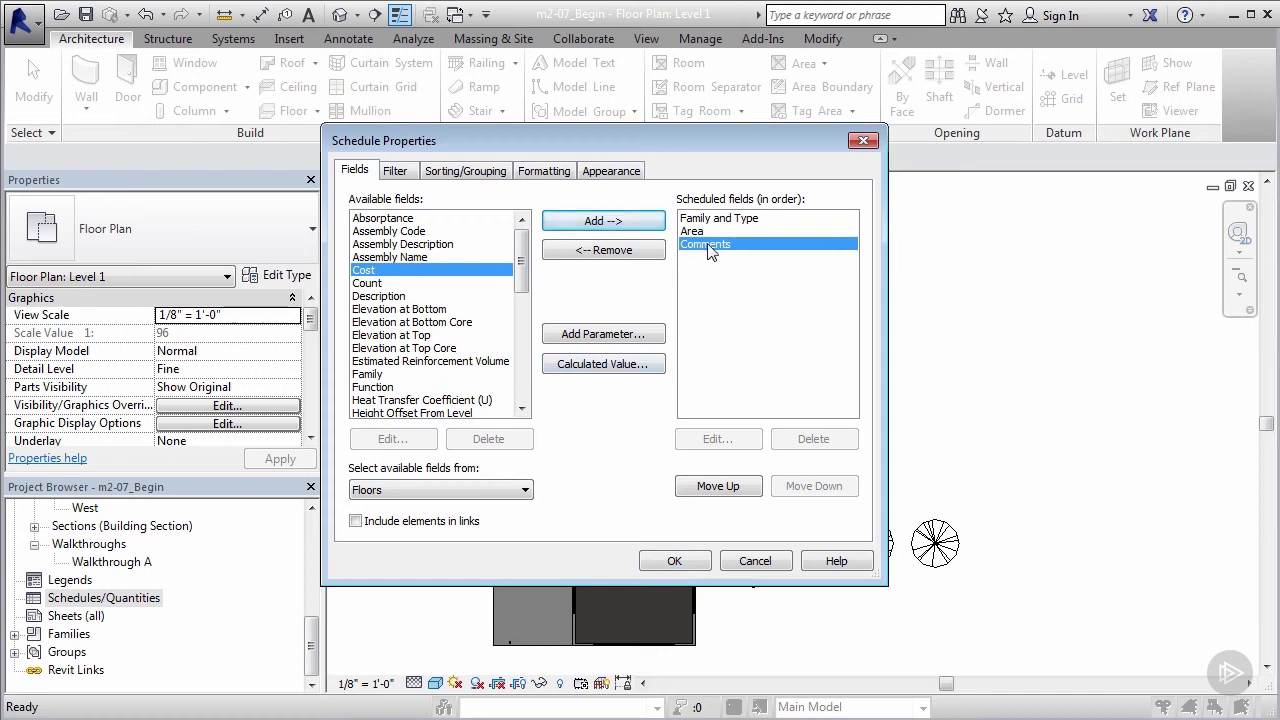
pyautogui.click(610, 250)
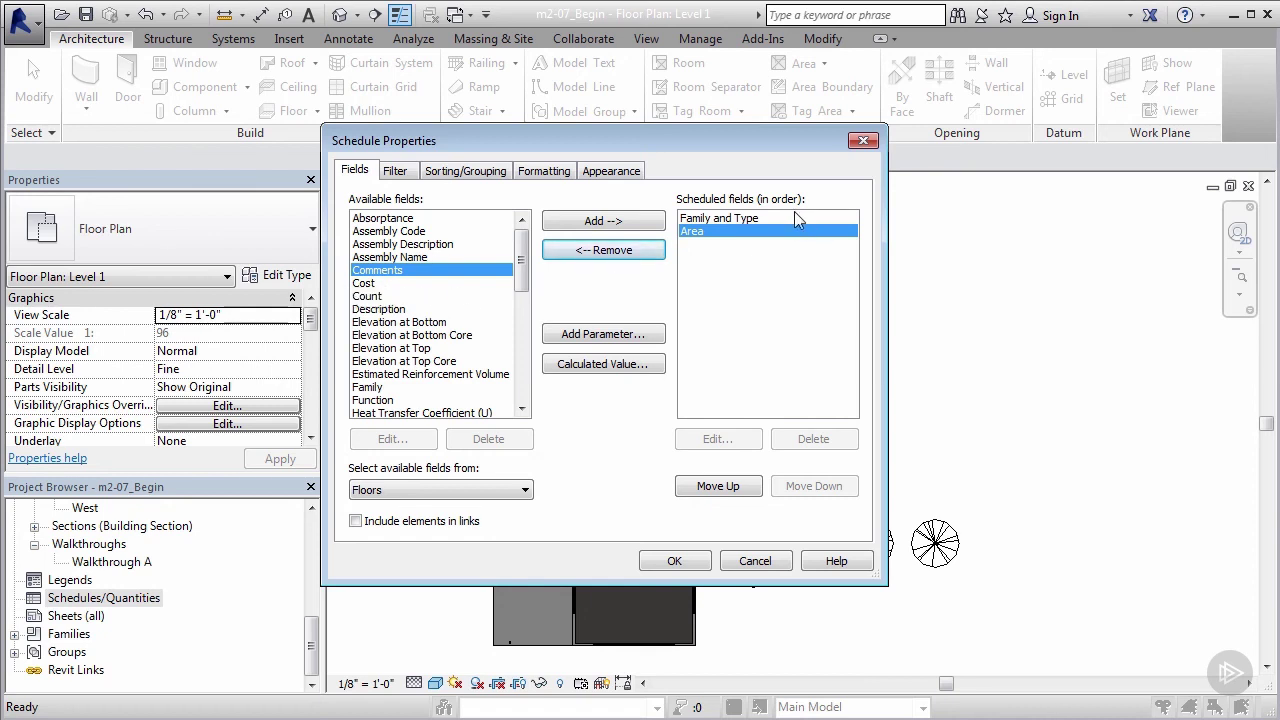
pyautogui.click(759, 218)
pyautogui.click(699, 232)
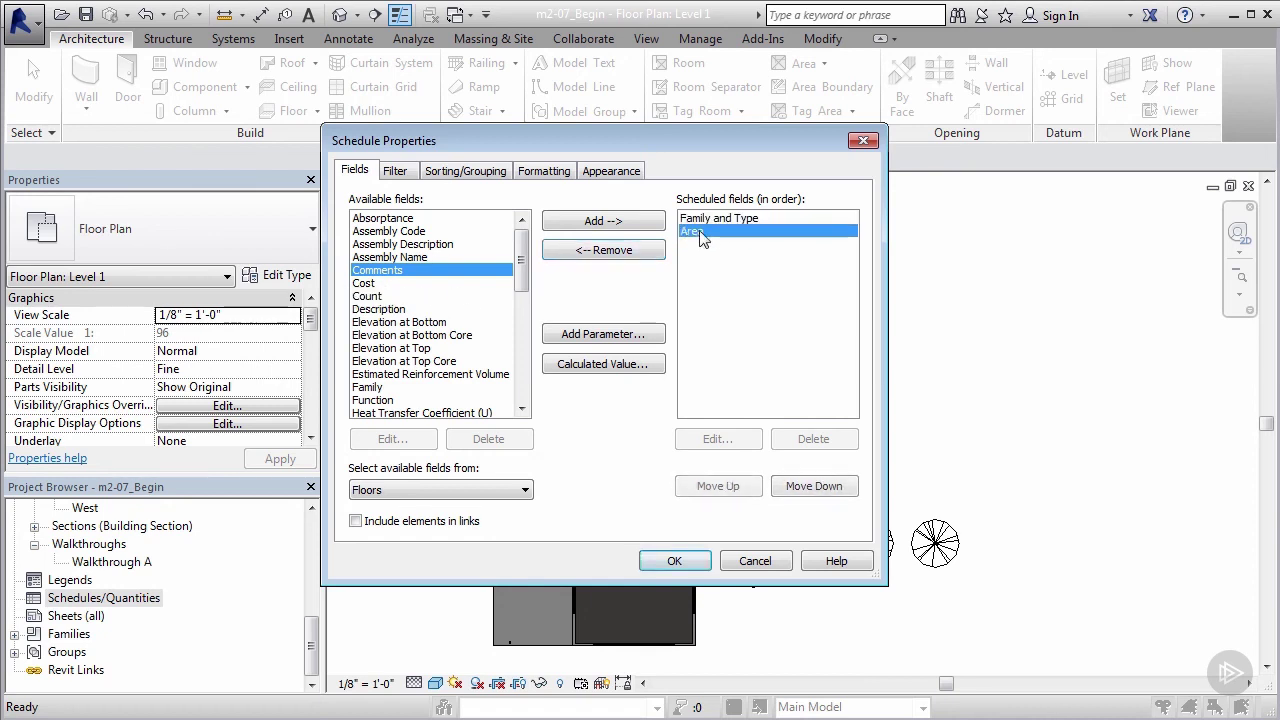
pyautogui.click(368, 283)
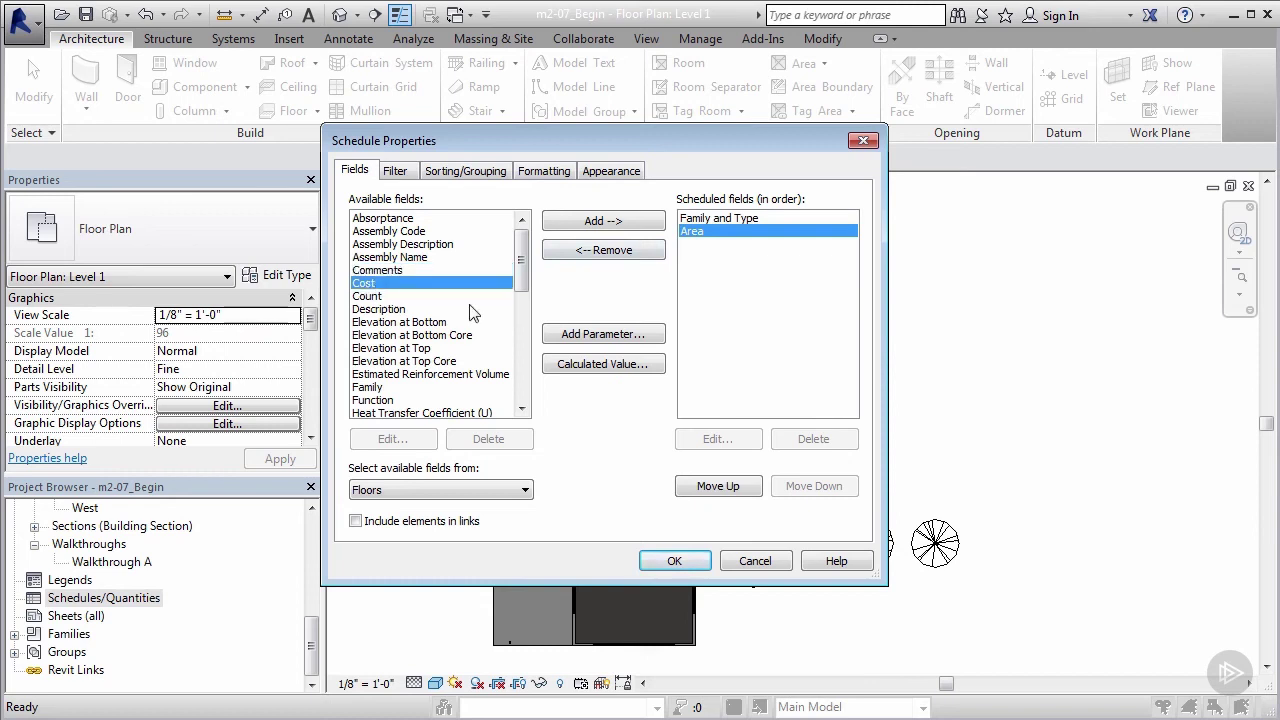
pyautogui.moveTo(370, 285); pyautogui.dragTo(560, 250)
pyautogui.click(586, 221)
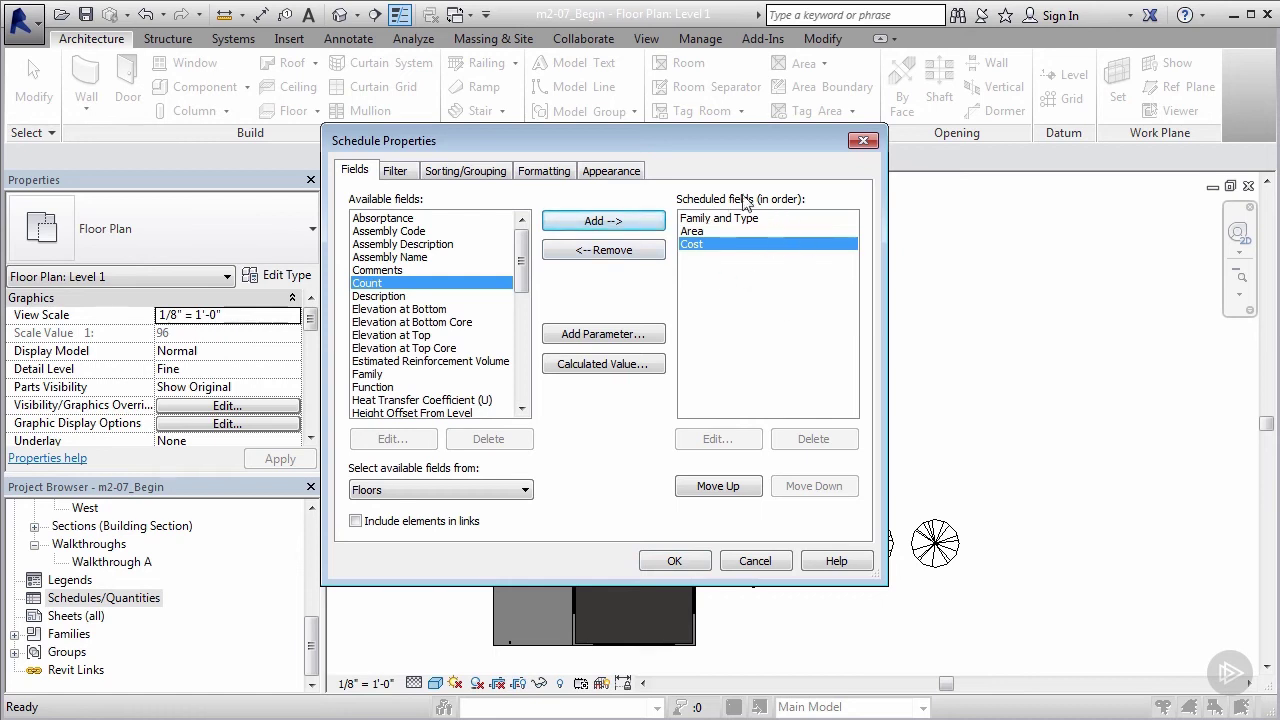
pyautogui.click(676, 561)
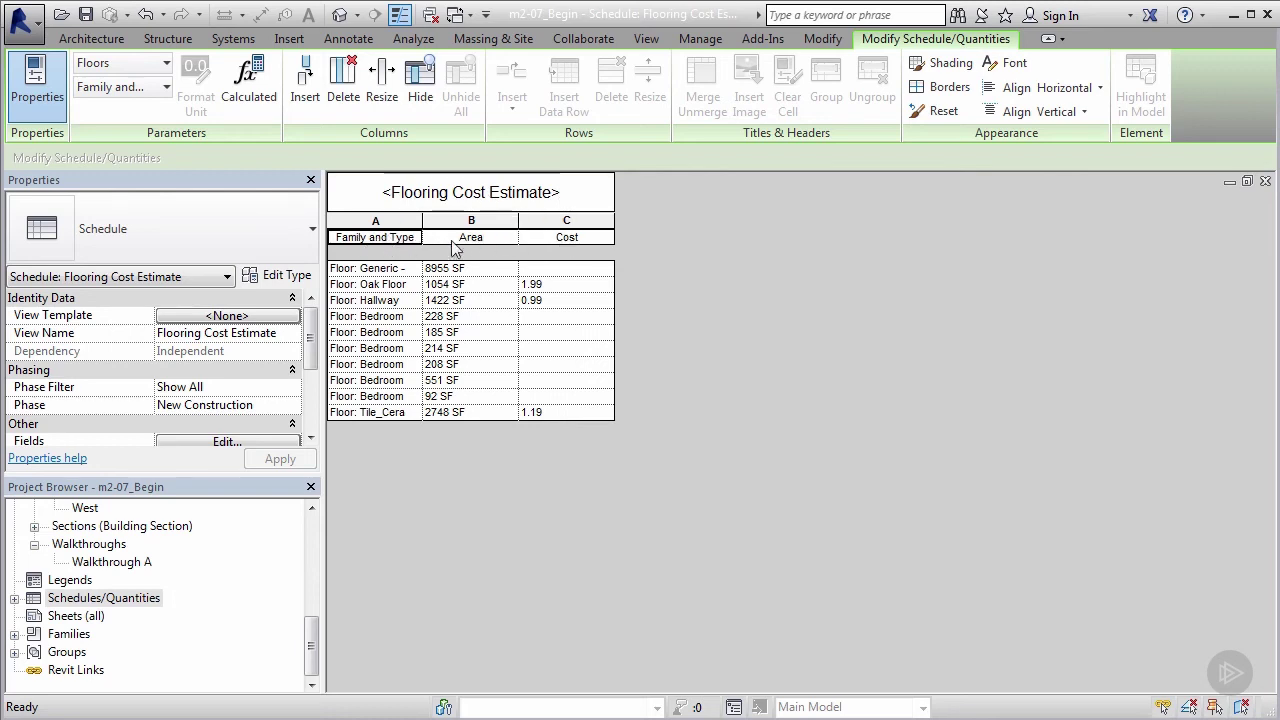
pyautogui.scroll(-1, 310, 365)
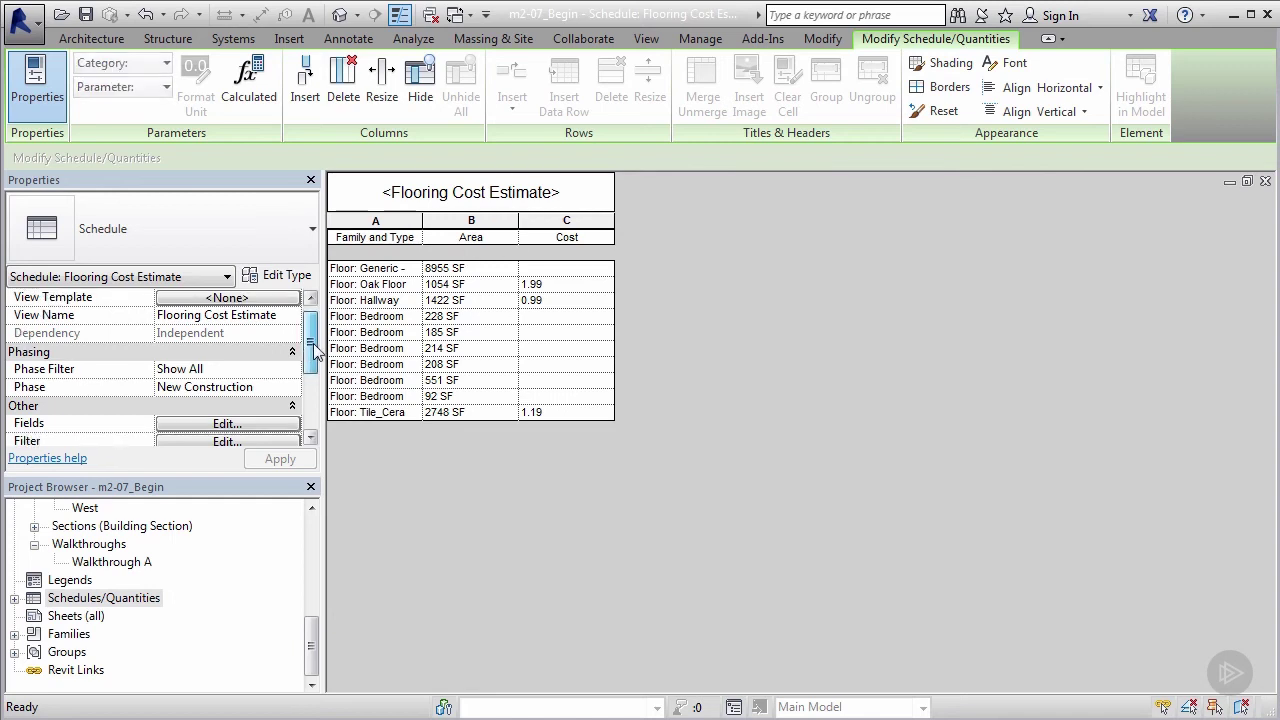
pyautogui.click(416, 352)
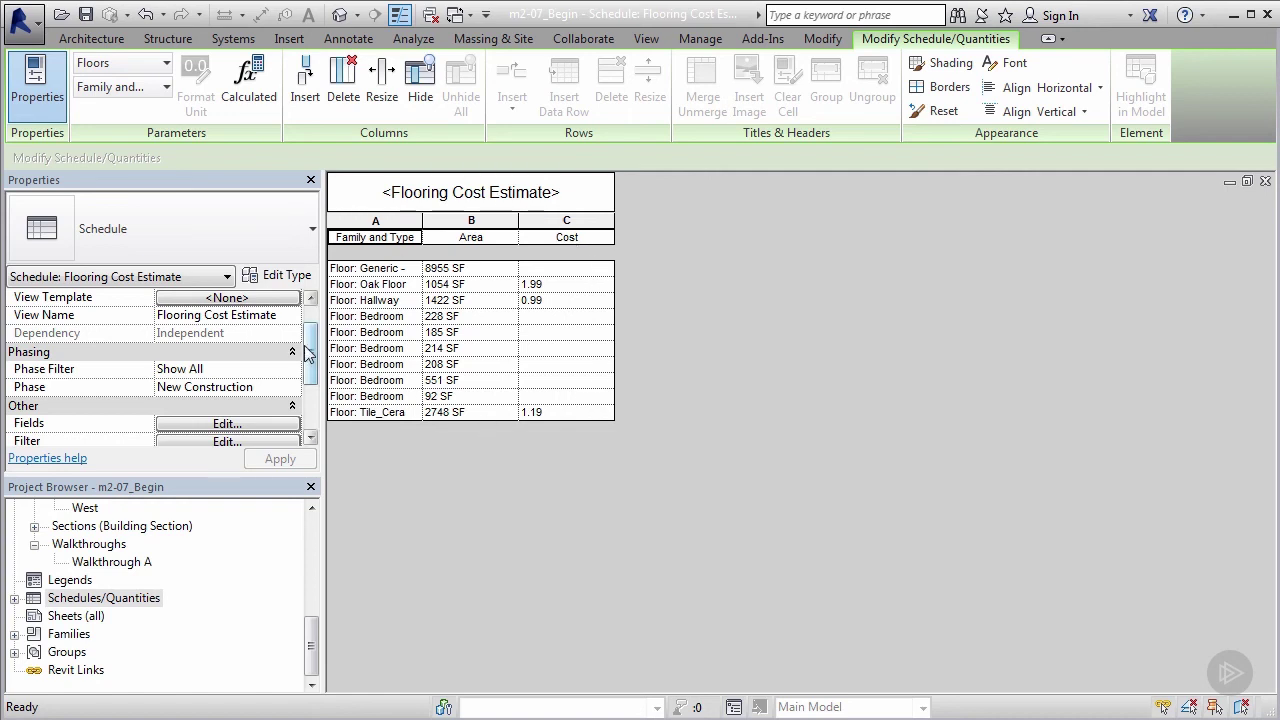
pyautogui.scroll(-1, 312, 360)
pyautogui.scroll(-2, 312, 360)
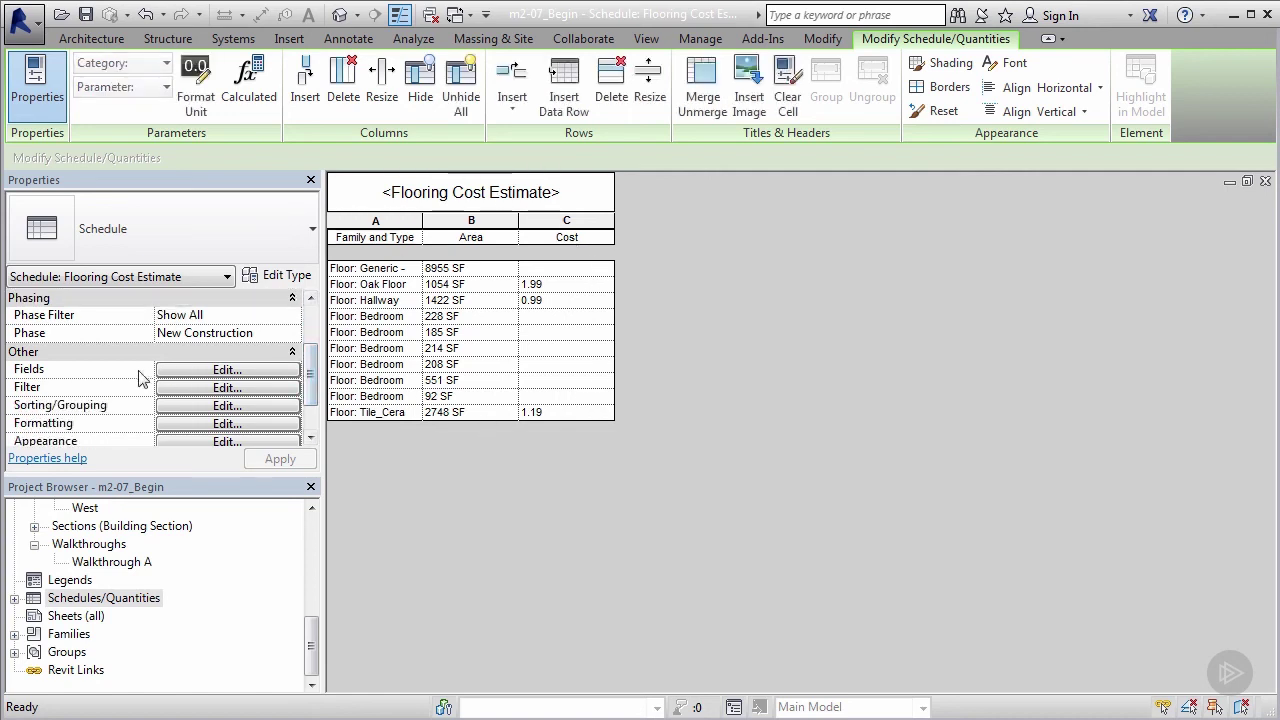
# Step: Reorder the schedule fields so Cost comes before Area
pyautogui.click(175, 375)
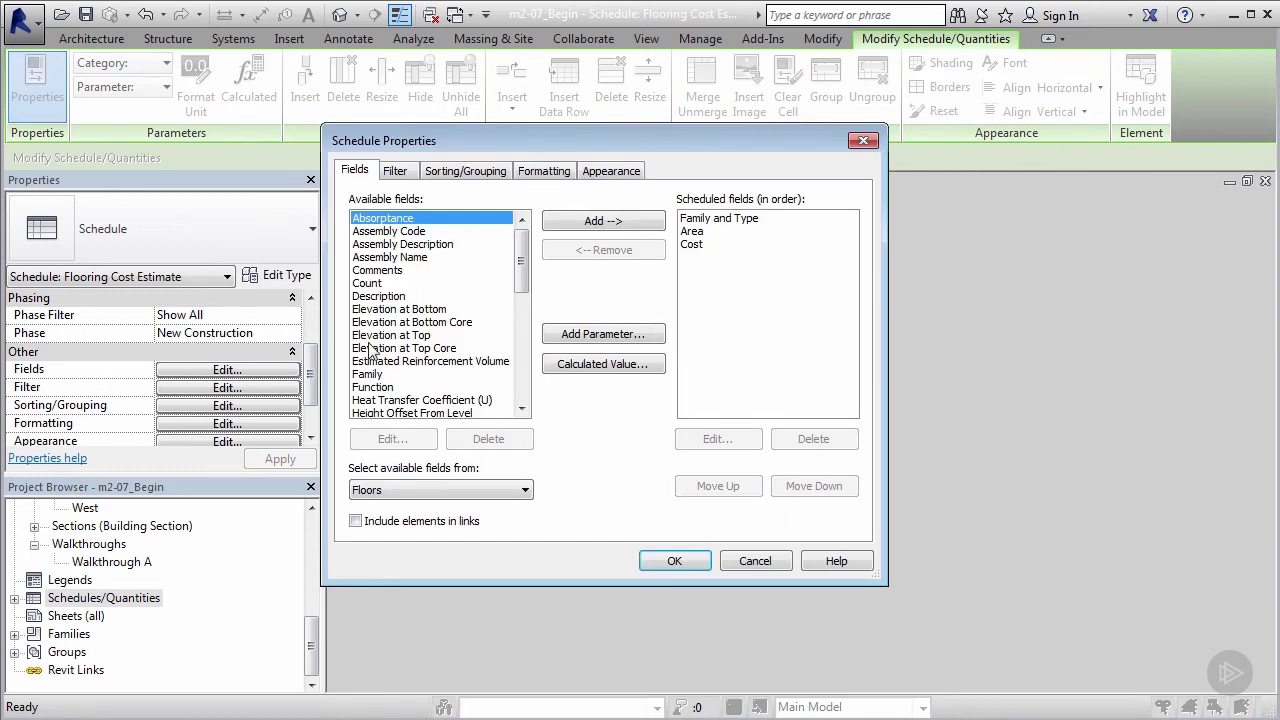
pyautogui.click(701, 224)
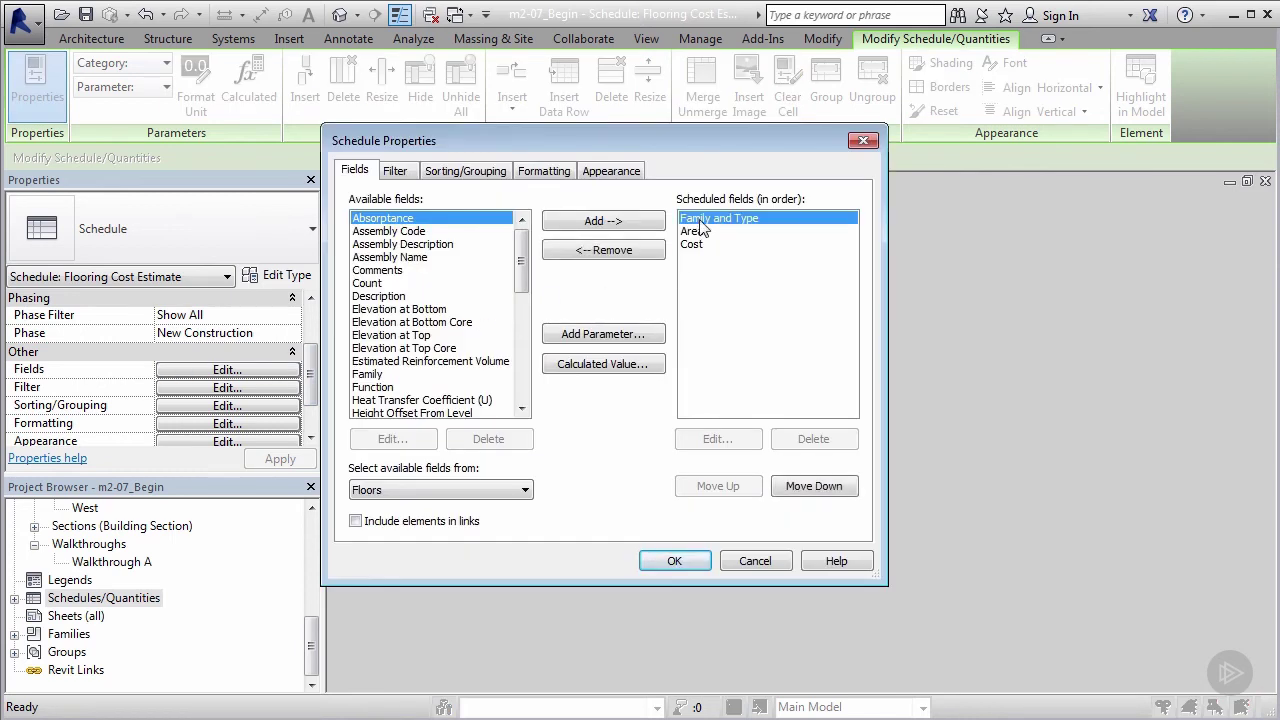
pyautogui.click(700, 231)
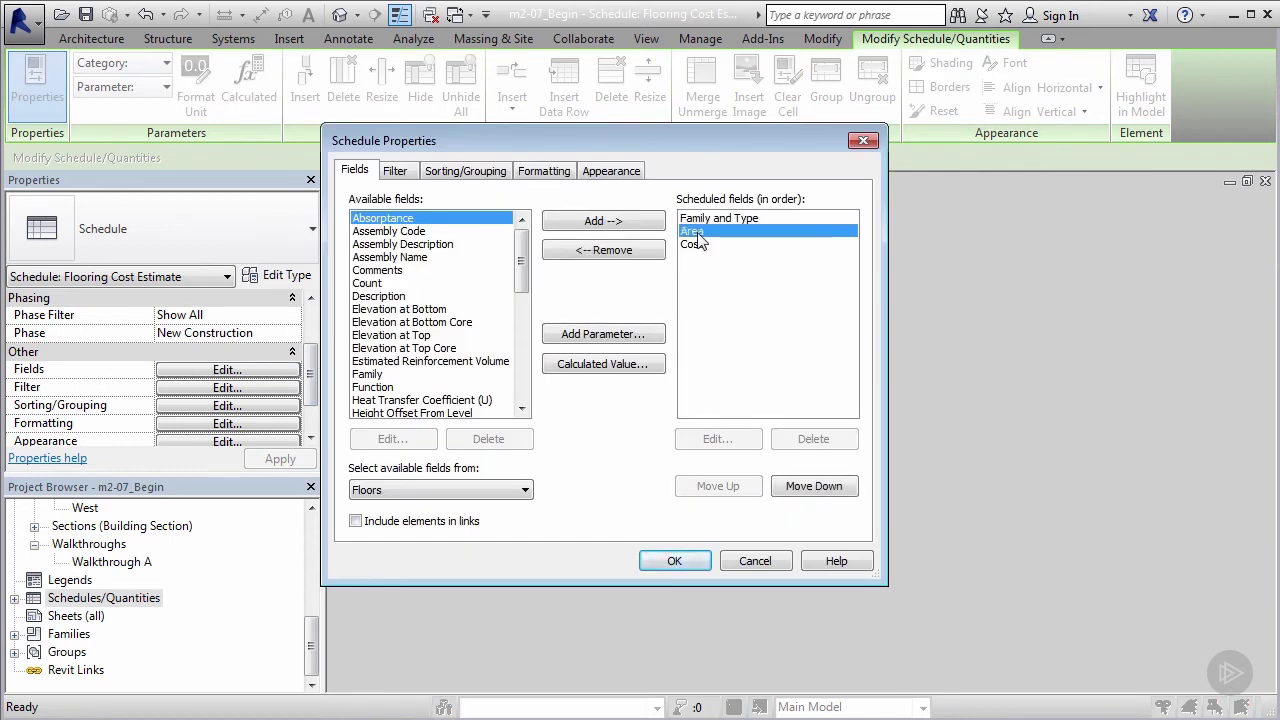
pyautogui.click(700, 245)
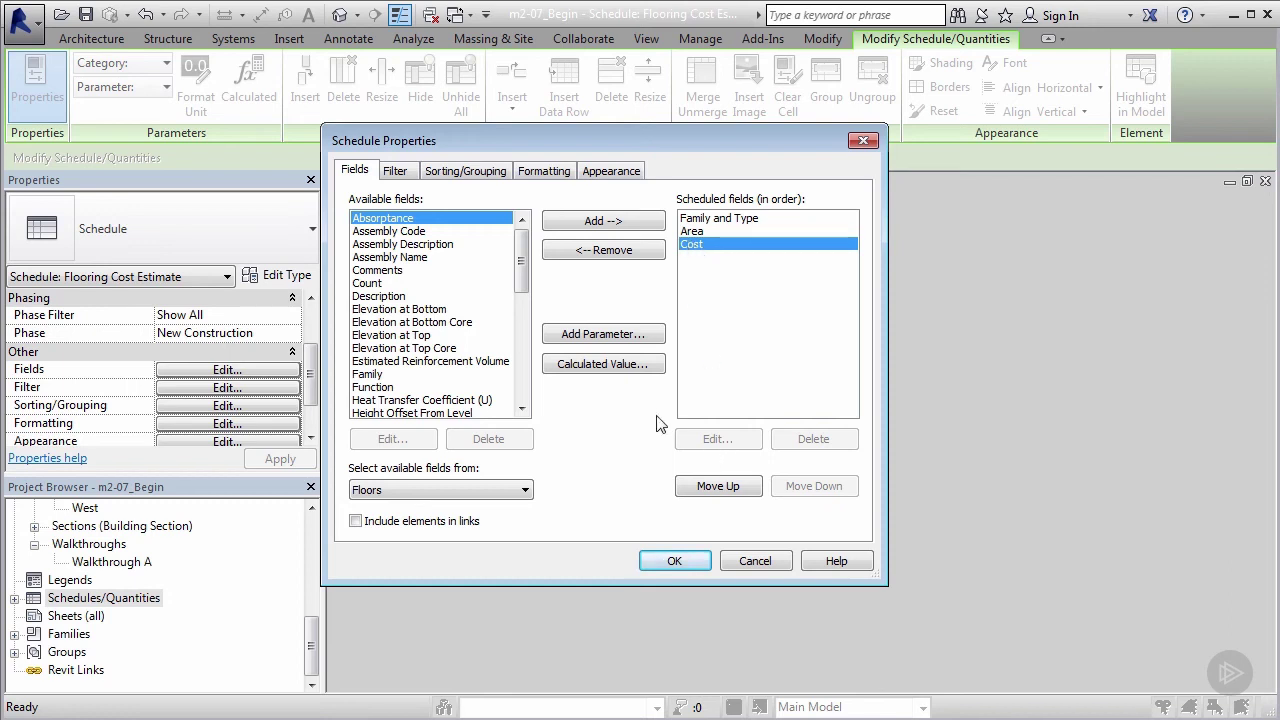
pyautogui.click(716, 487)
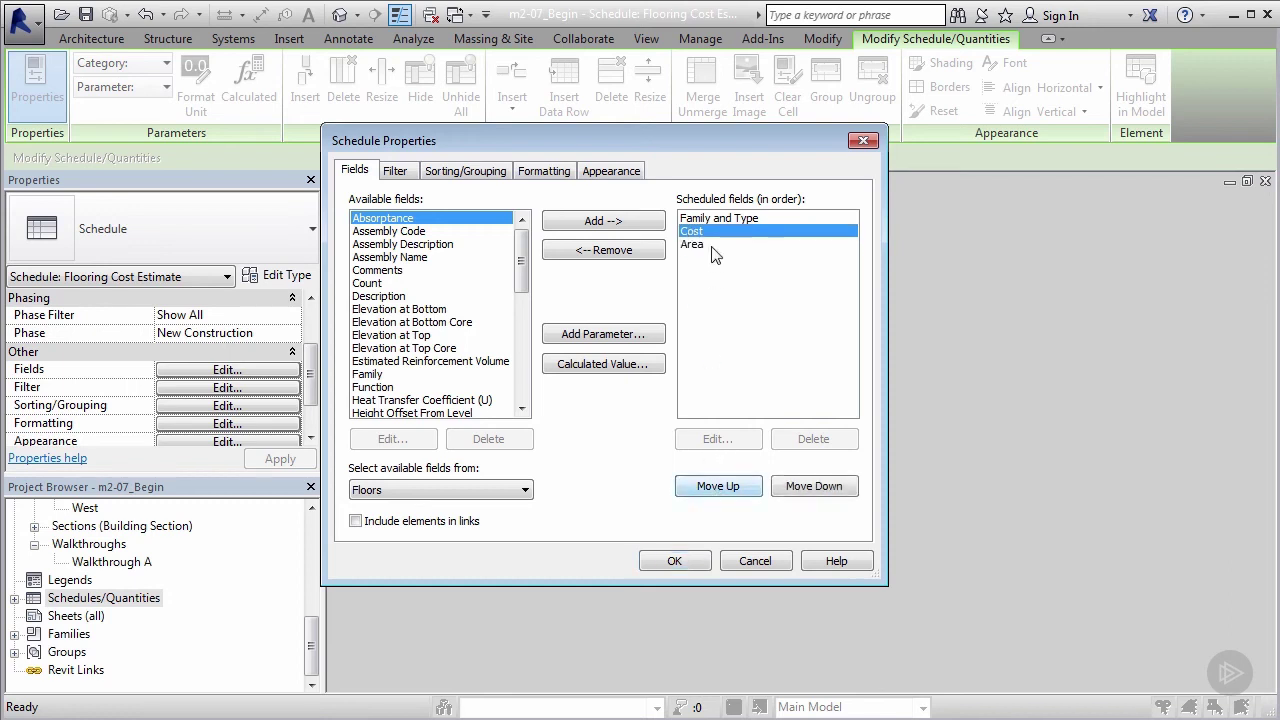
pyautogui.click(684, 560)
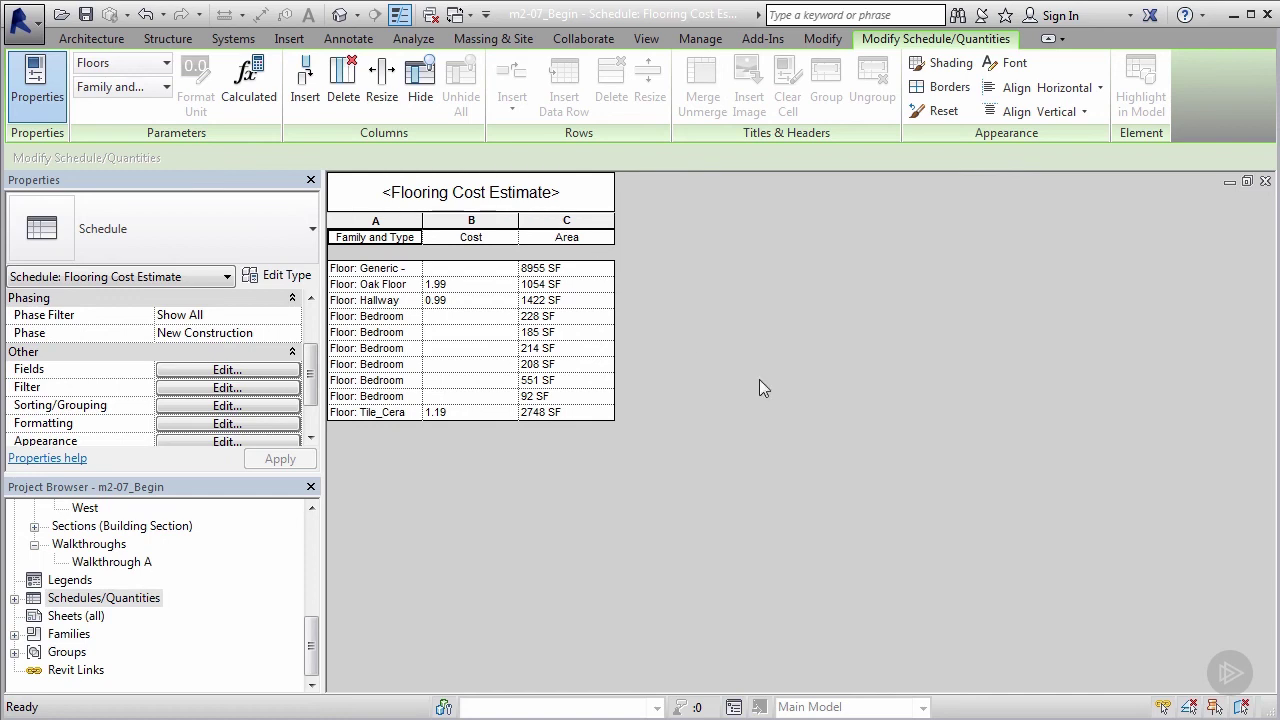
# Step: Move Area back ahead of Cost in the schedule's field order
pyautogui.click(286, 372)
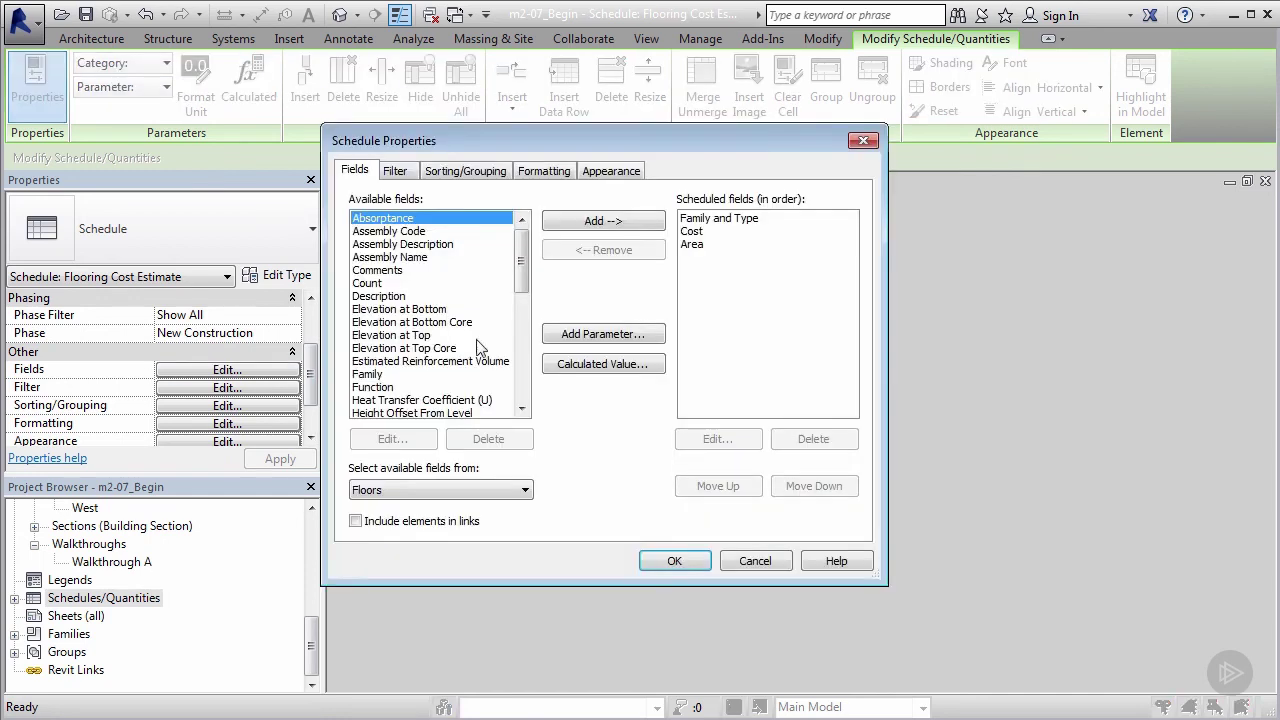
pyautogui.click(693, 233)
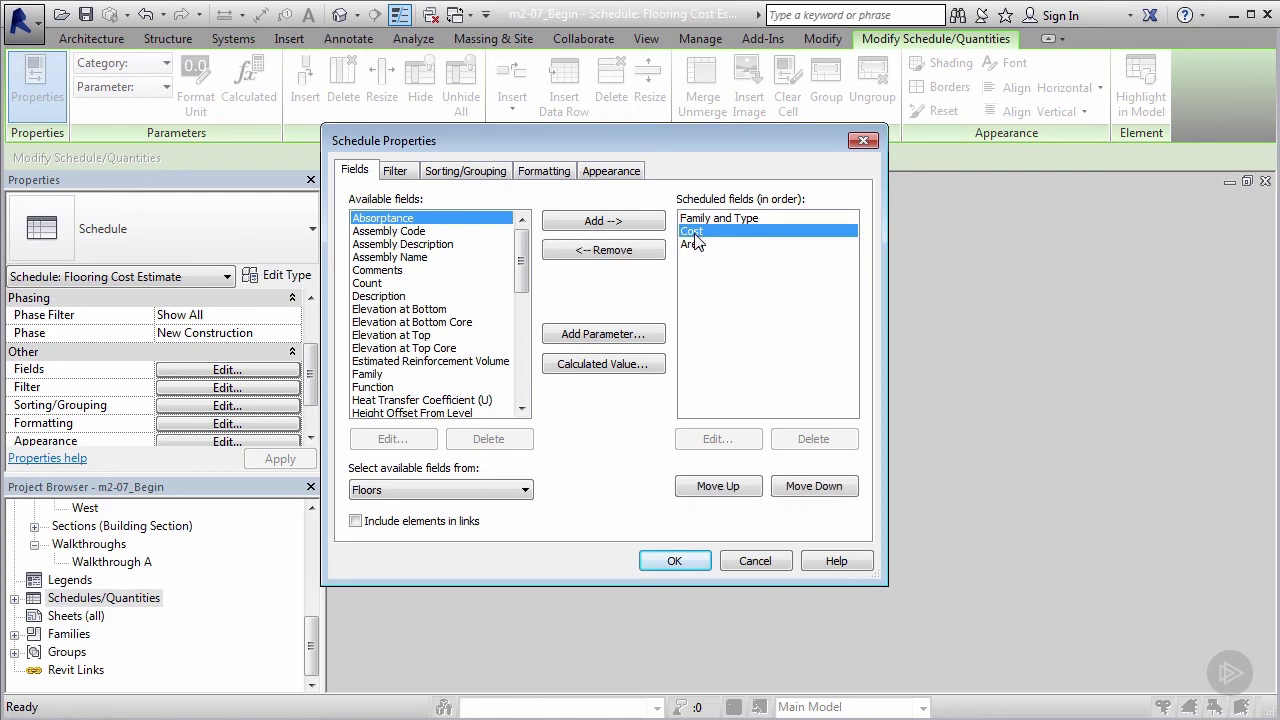
pyautogui.click(701, 246)
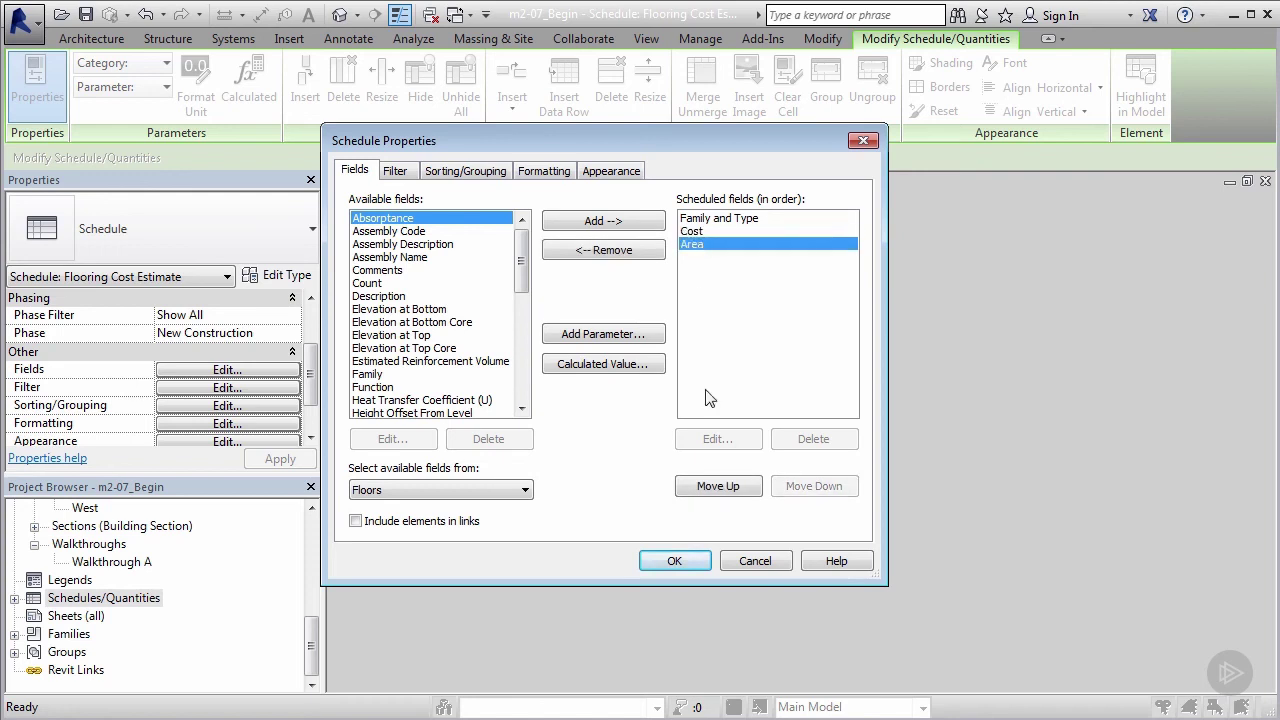
pyautogui.click(716, 486)
pyautogui.click(676, 555)
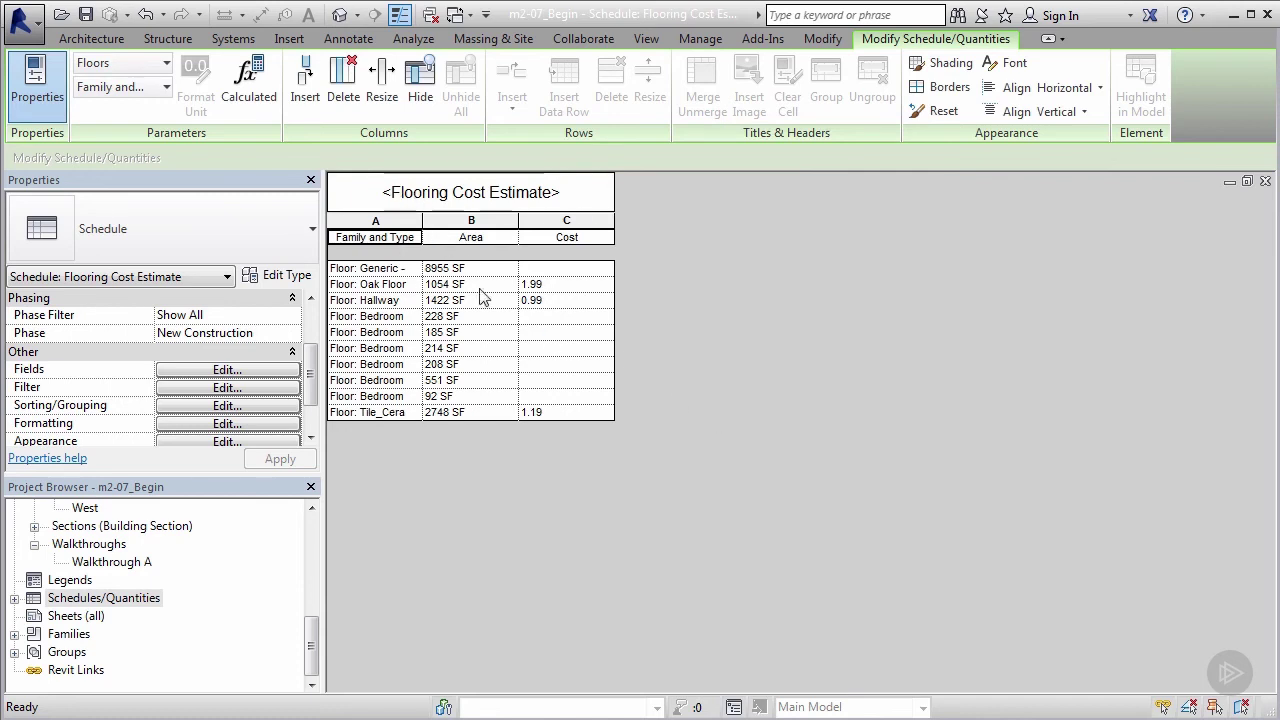
# Step: Widen column A so names like Oak Flooring_French Oak_Graphite show in full
pyautogui.moveTo(422, 219); pyautogui.dragTo(549, 222)
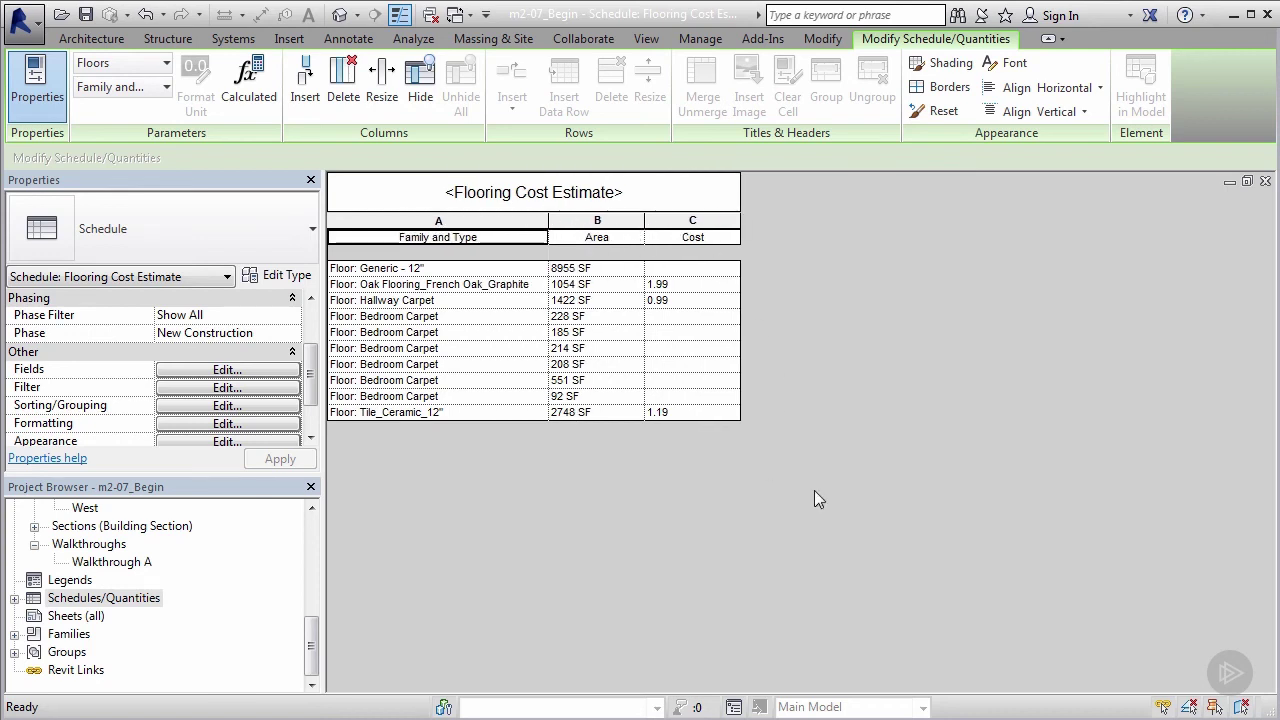
pyautogui.click(700, 286)
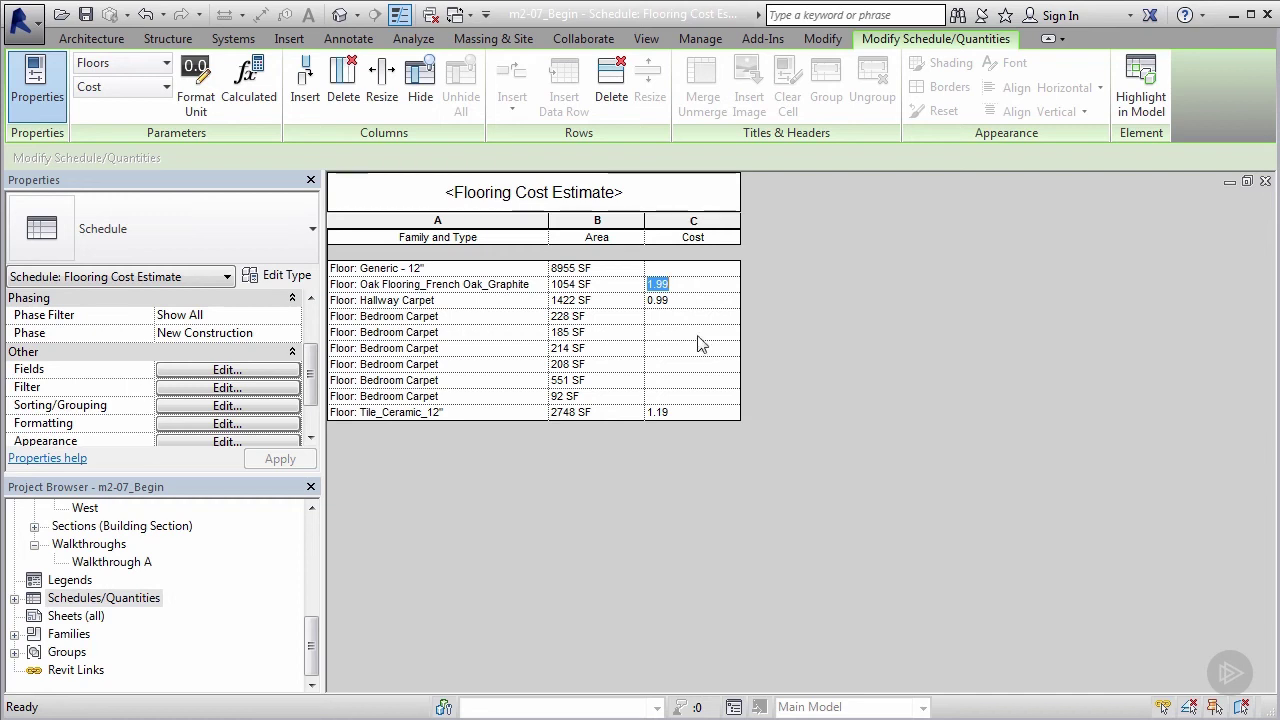
# Step: Enter 1.09 as the Bedroom Carpet cost and accept applying it to all Bedroom Carpet floors
pyautogui.click(683, 316)
pyautogui.click(671, 318)
pyautogui.write('1.09')
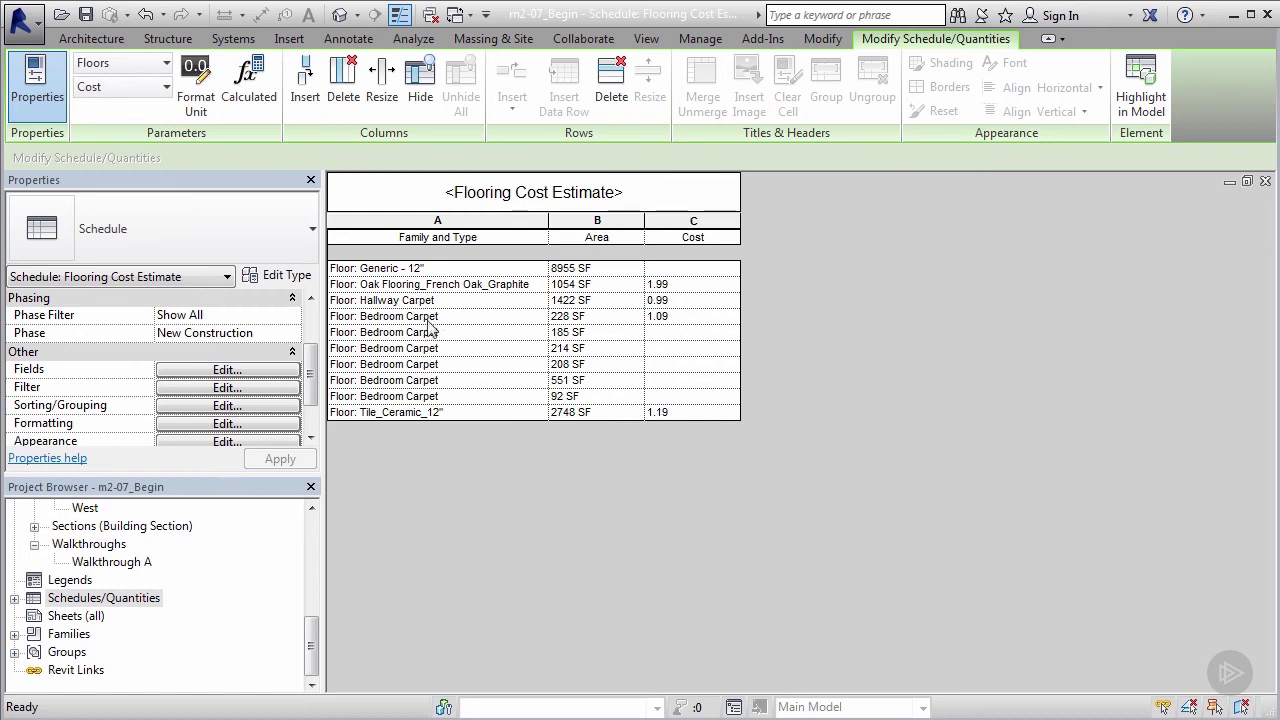
pyautogui.click(530, 333)
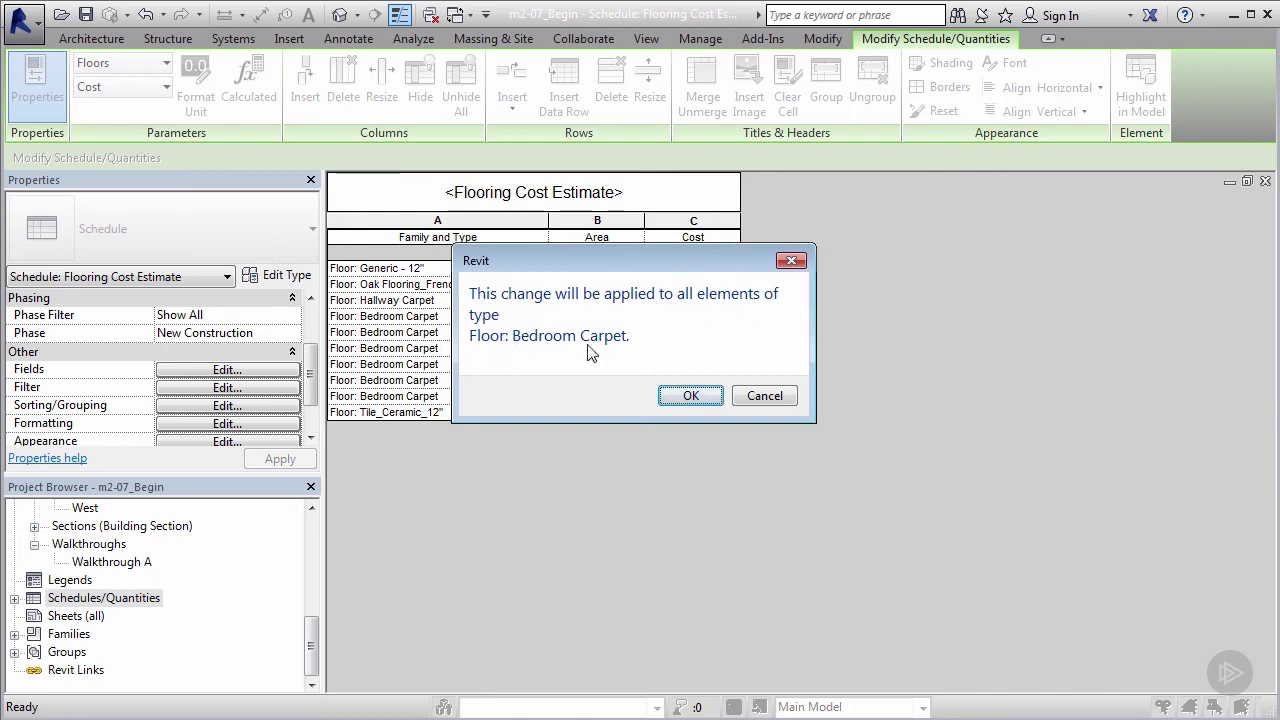
pyautogui.click(677, 397)
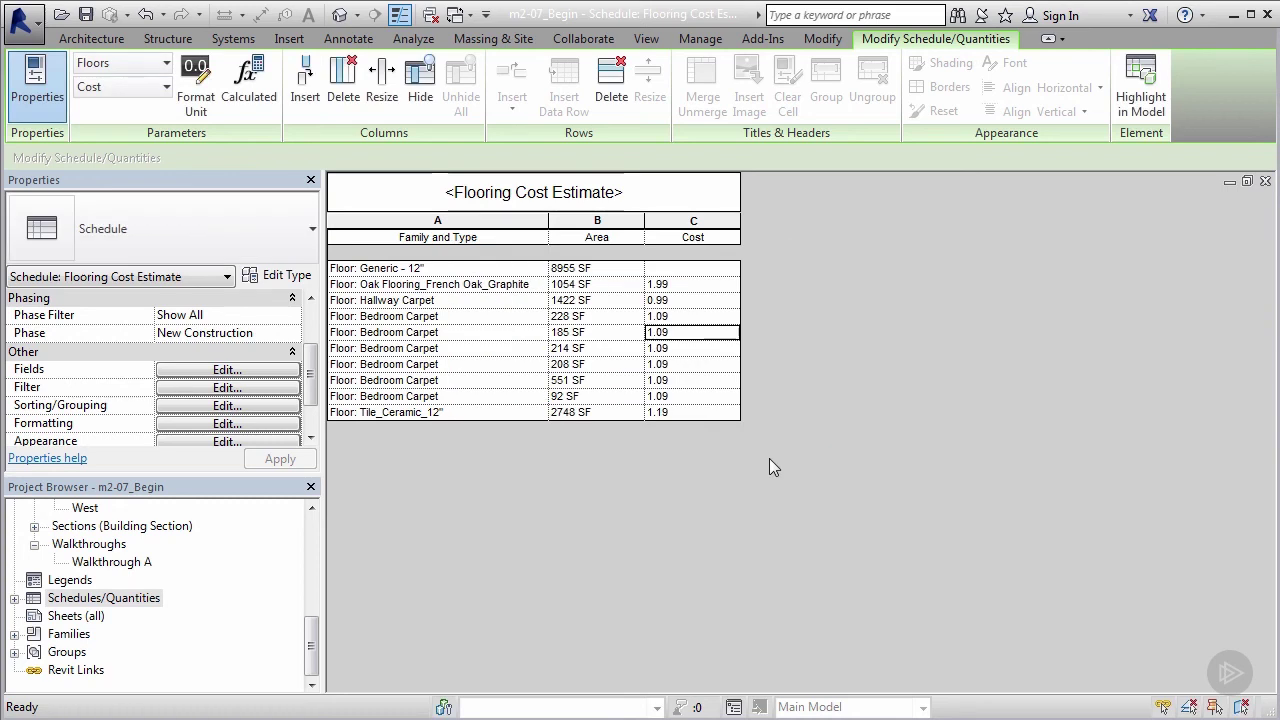
# Step: Change the Oak Flooring row's floor type to Oak Flooring_Walnut Finish in the schedule
pyautogui.click(463, 285)
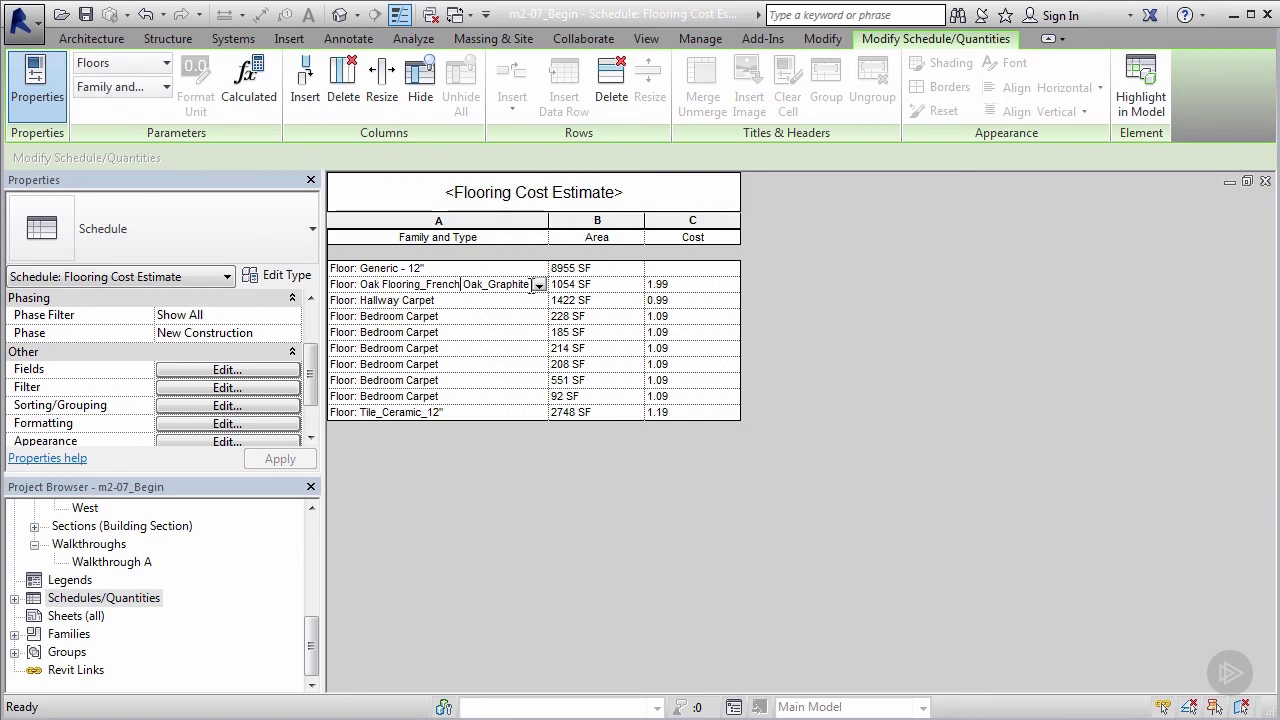
pyautogui.click(538, 285)
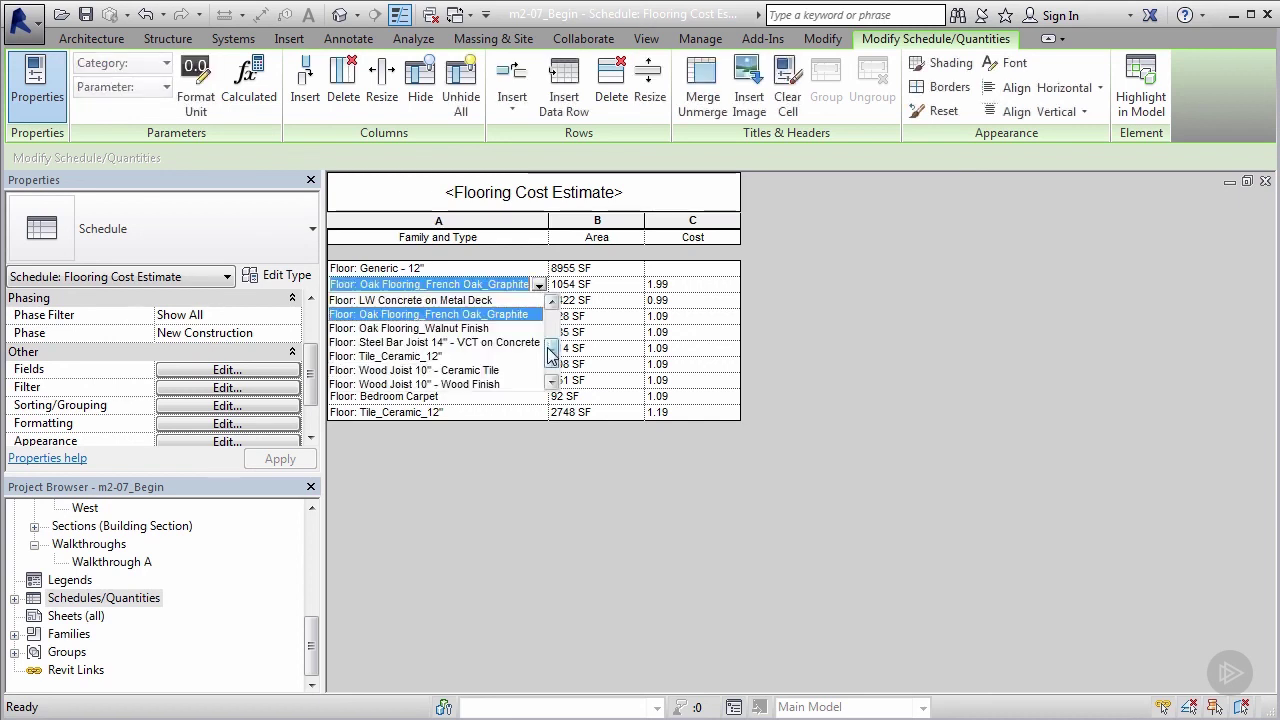
pyautogui.moveTo(549, 356); pyautogui.dragTo(552, 363)
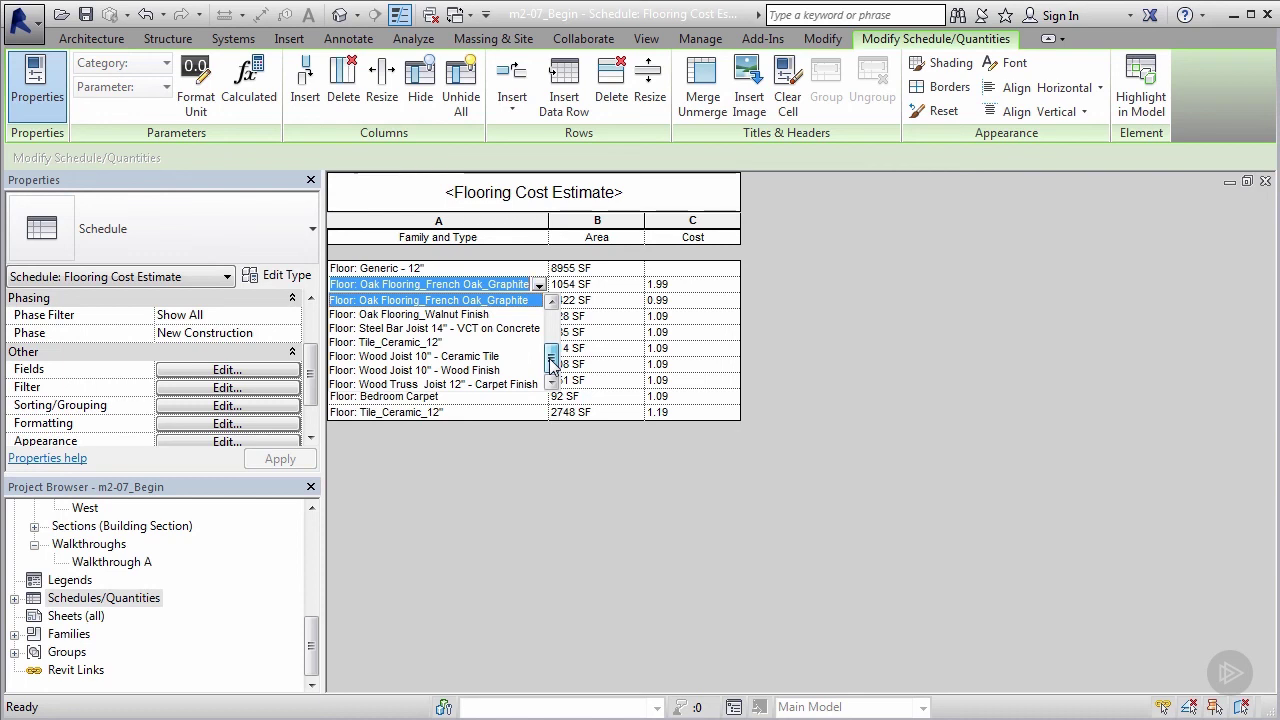
pyautogui.moveTo(550, 365); pyautogui.dragTo(553, 357)
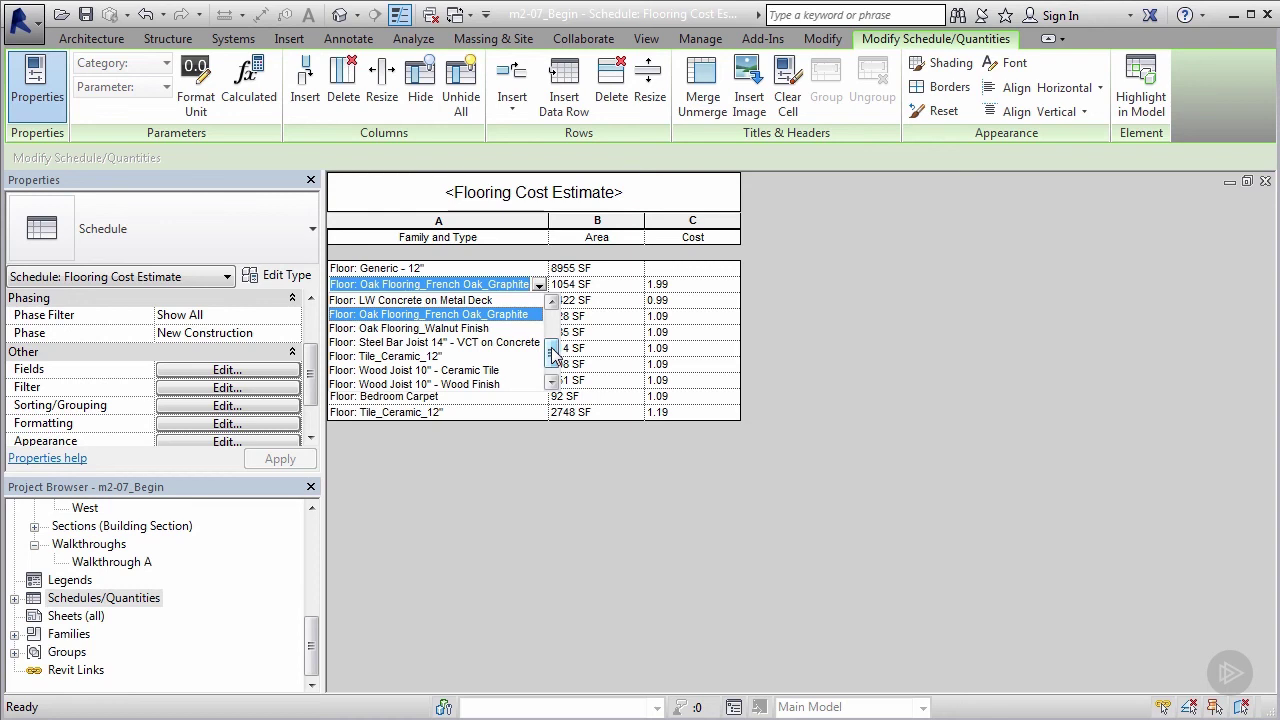
pyautogui.click(477, 328)
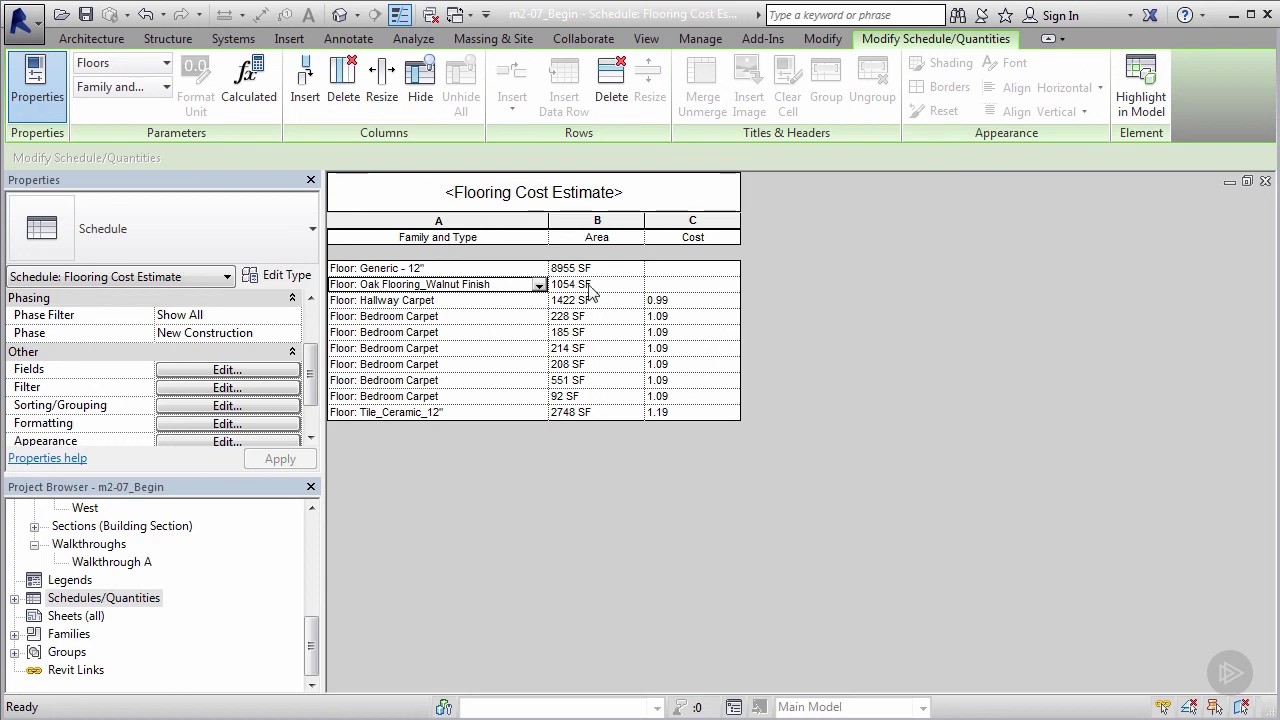
# Step: Enter a Cost of 2.09 for the Oak Flooring_Walnut Finish row
pyautogui.click(699, 285)
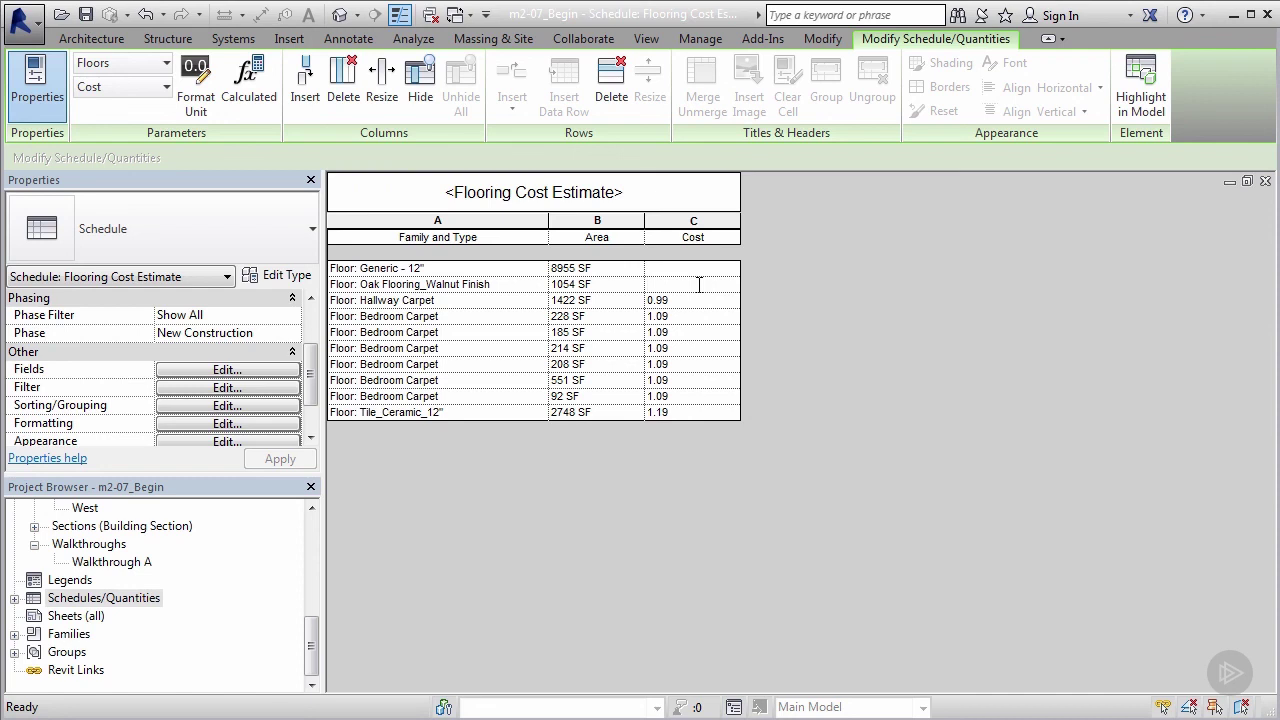
pyautogui.write('2.09')
pyautogui.press('Return')
pyautogui.press('Return')
# Step: In the default 3D view, temporarily hide the roof and select the walnut oak floor inside
pyautogui.click(340, 19)
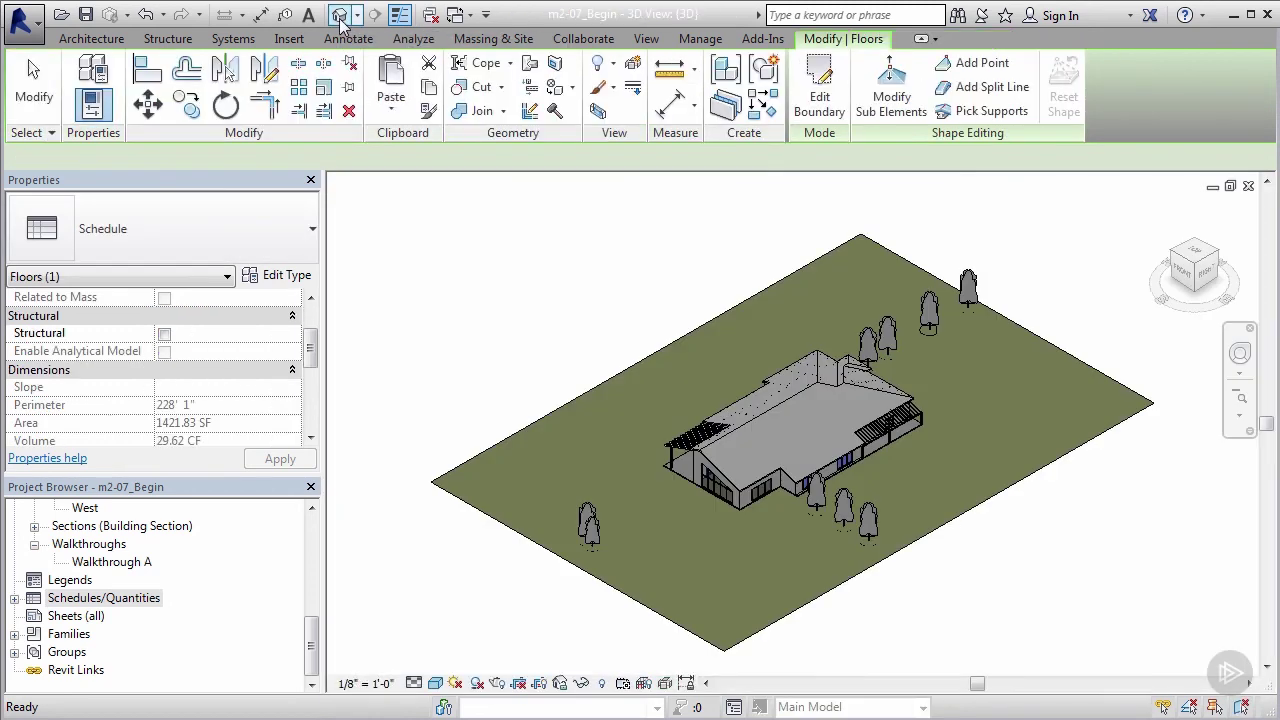
pyautogui.click(760, 417)
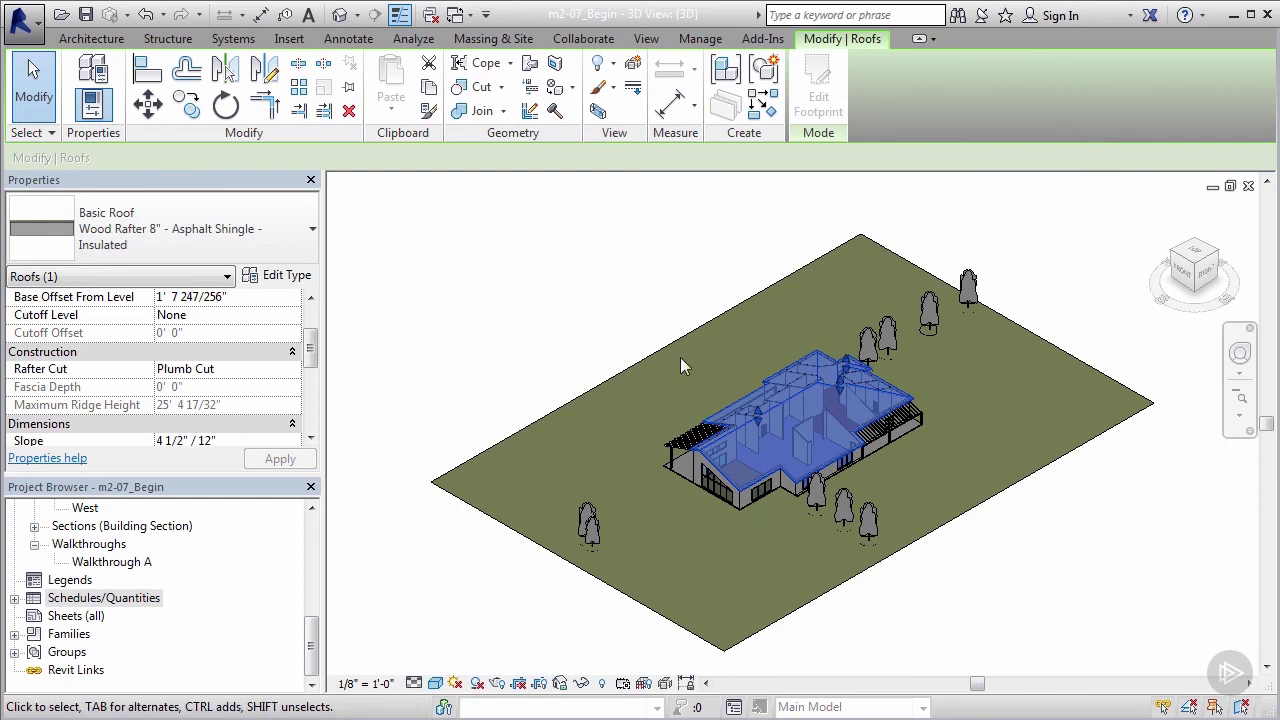
pyautogui.click(582, 684)
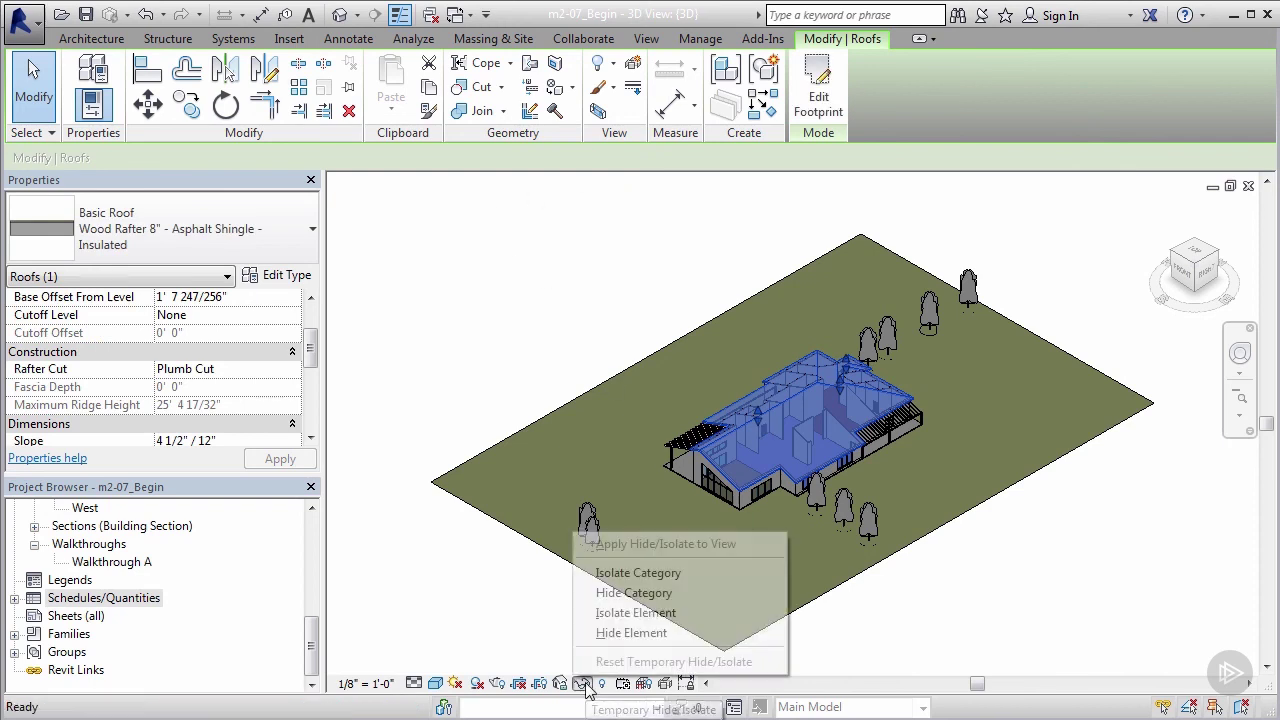
pyautogui.click(618, 633)
pyautogui.scroll(10, 769, 469)
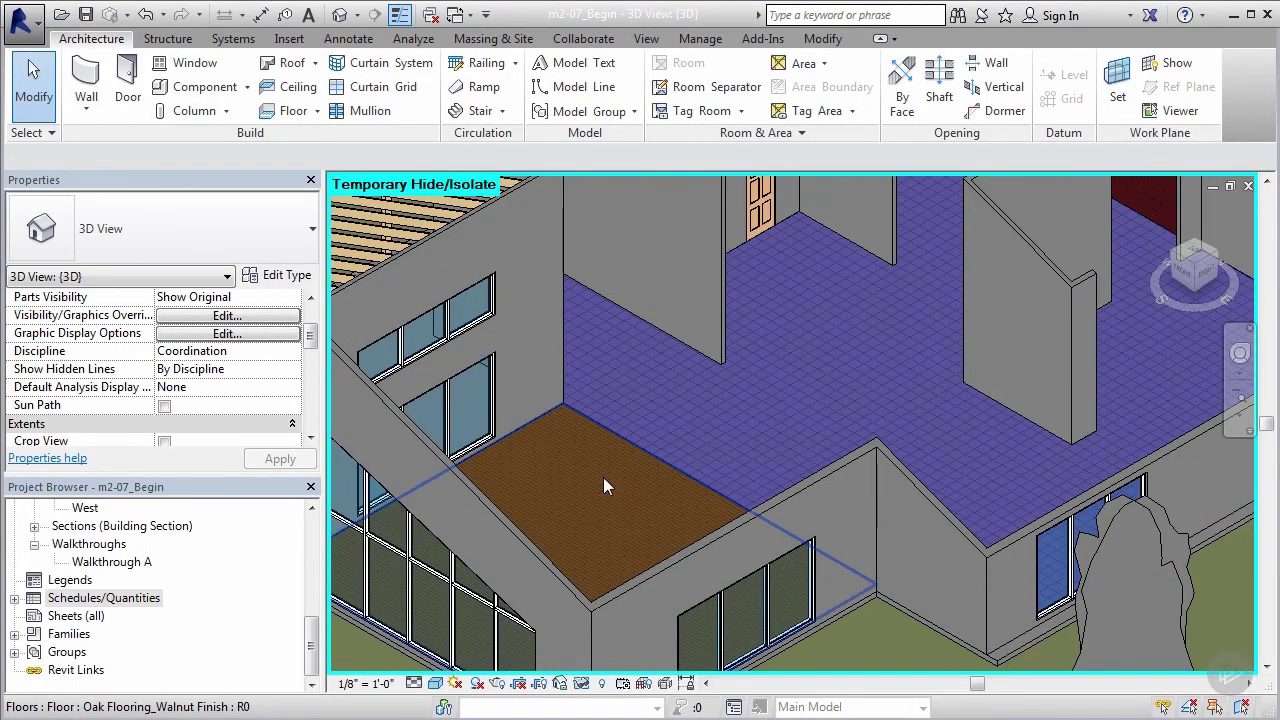
pyautogui.click(603, 480)
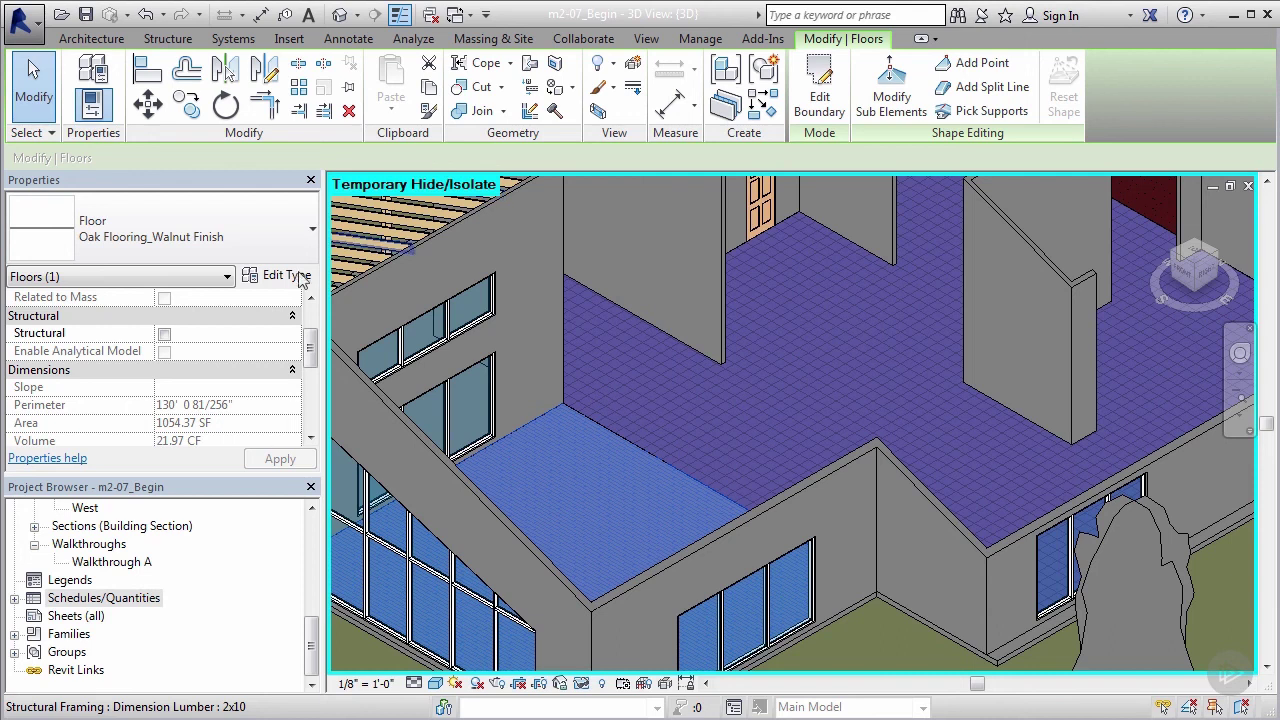
# Step: Reopen the Flooring Cost Estimate schedule from the Project Browser's Schedules/Quantities list
pyautogui.click(14, 598)
pyautogui.doubleClick(105, 615)
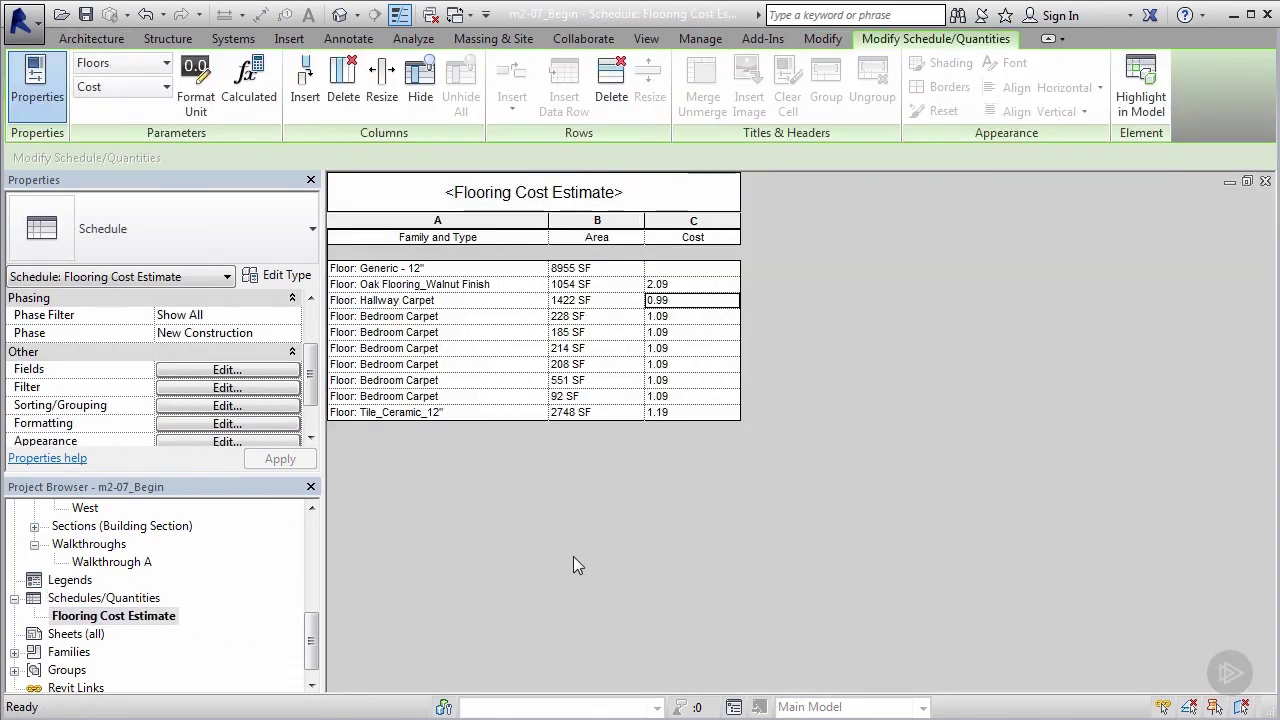